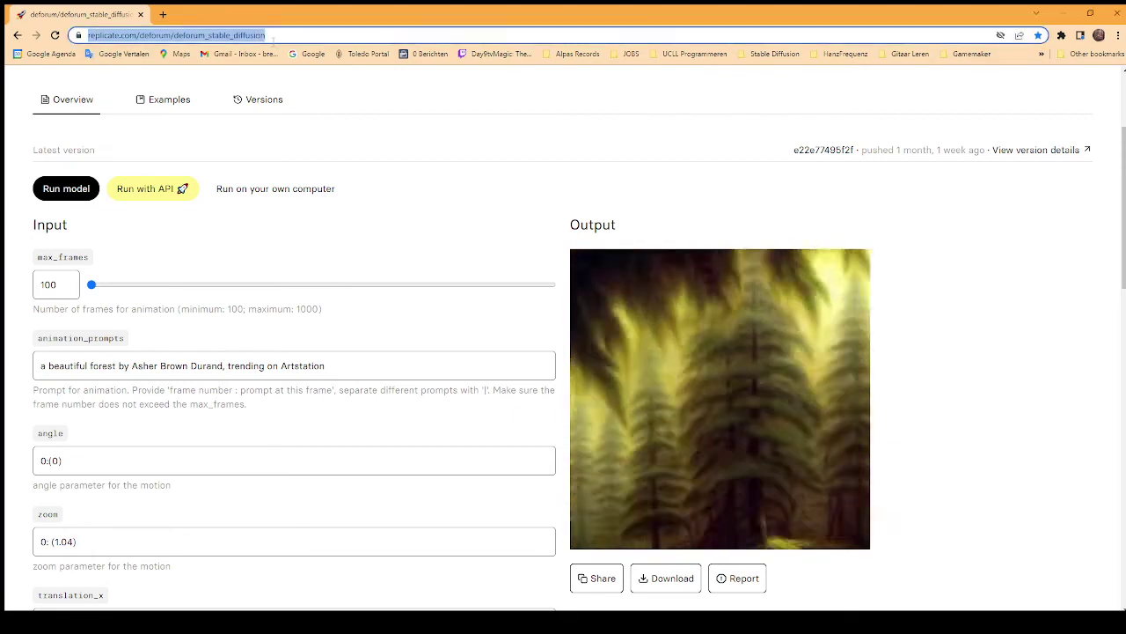
# Step: Reload the deforum_stable_diffusion page from replicate.com/deforum and scroll to its forest animation output
pyautogui.write('replicat')
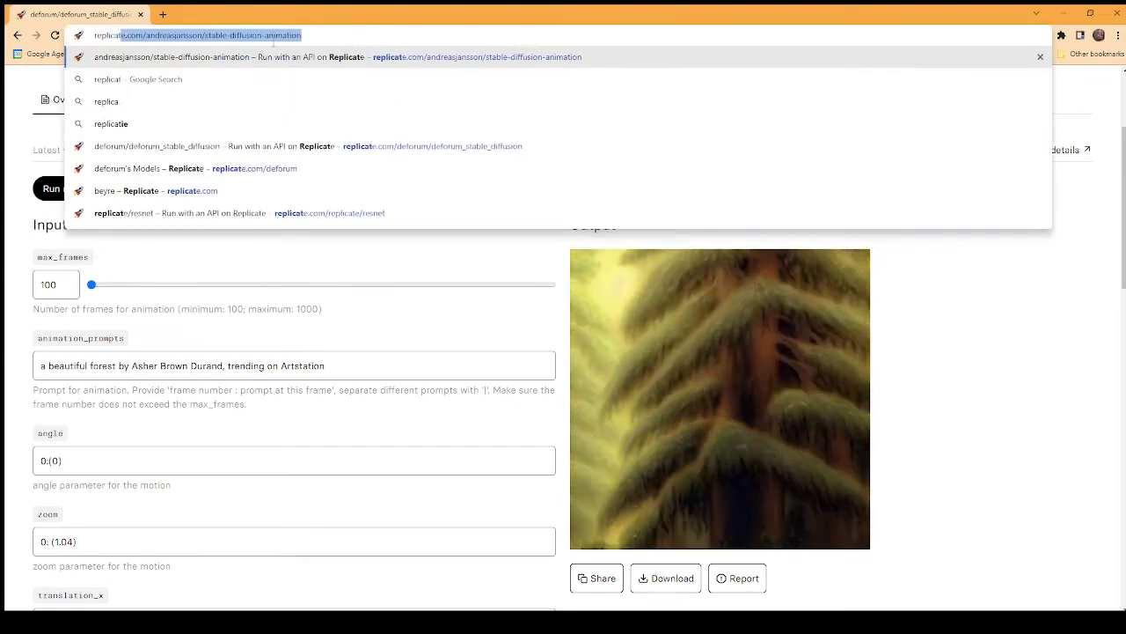
pyautogui.write('e.com/')
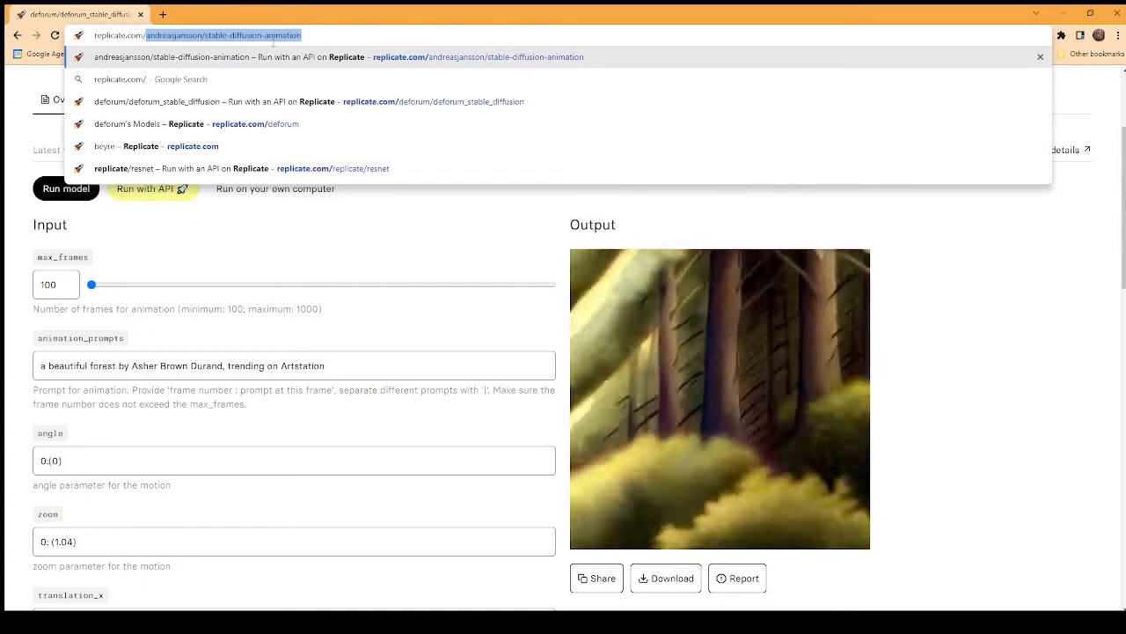
pyautogui.write('deforu')
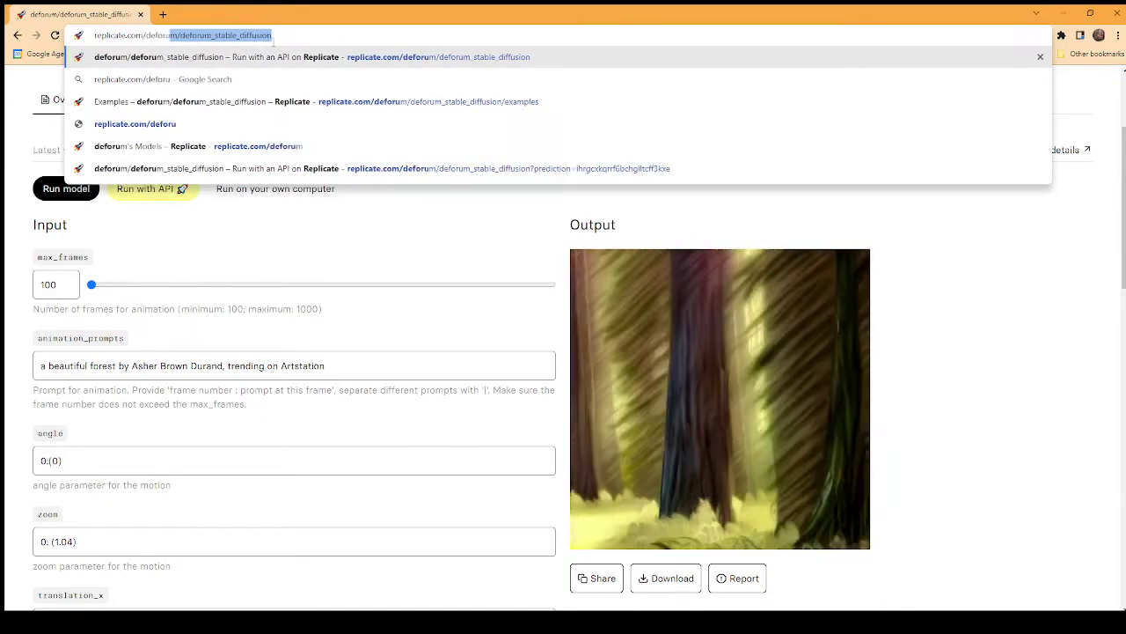
pyautogui.write('m/deforum_stable_diffusion')
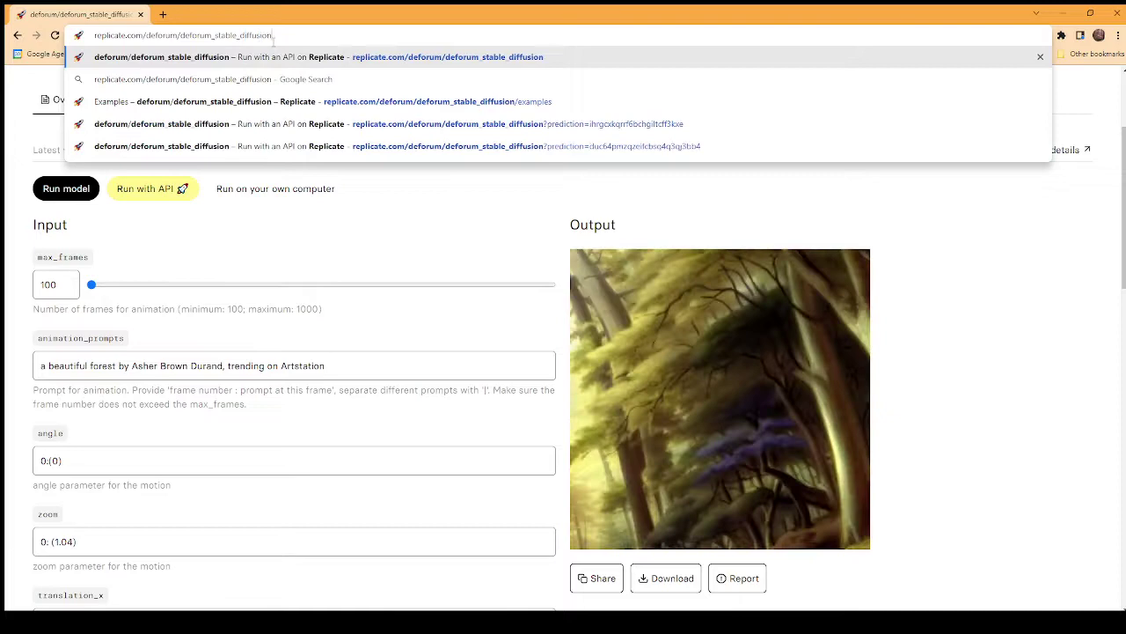
pyautogui.press('Return')
pyautogui.scroll(-2, 316, 193)
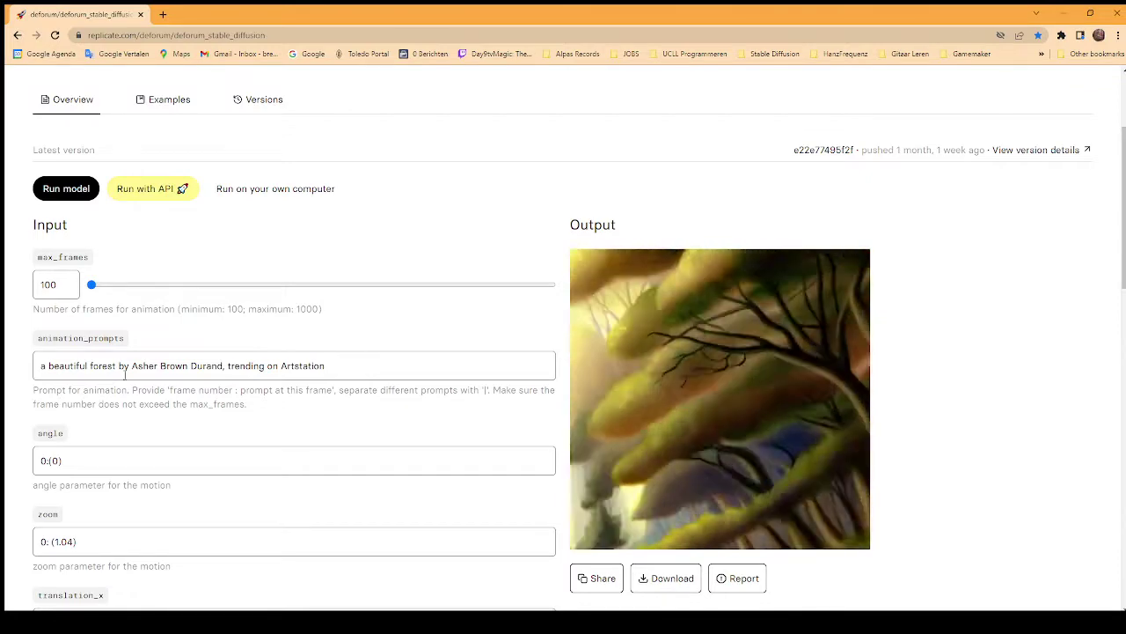
pyautogui.scroll(-1, 125, 373)
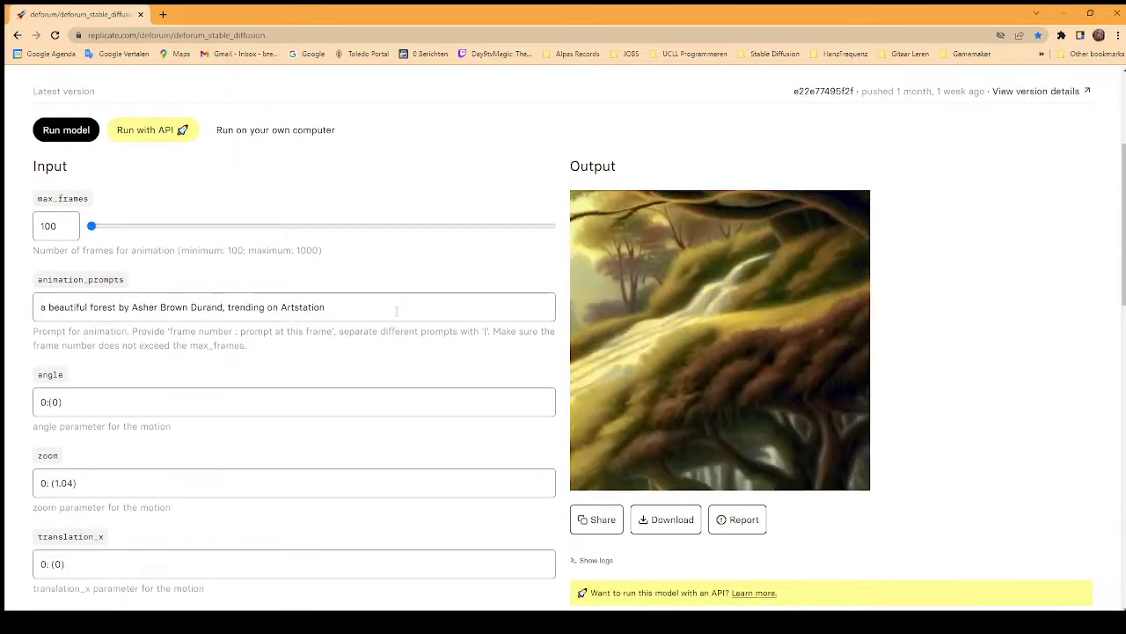
pyautogui.moveTo(396, 311); pyautogui.dragTo(39, 307)
pyautogui.click(120, 306)
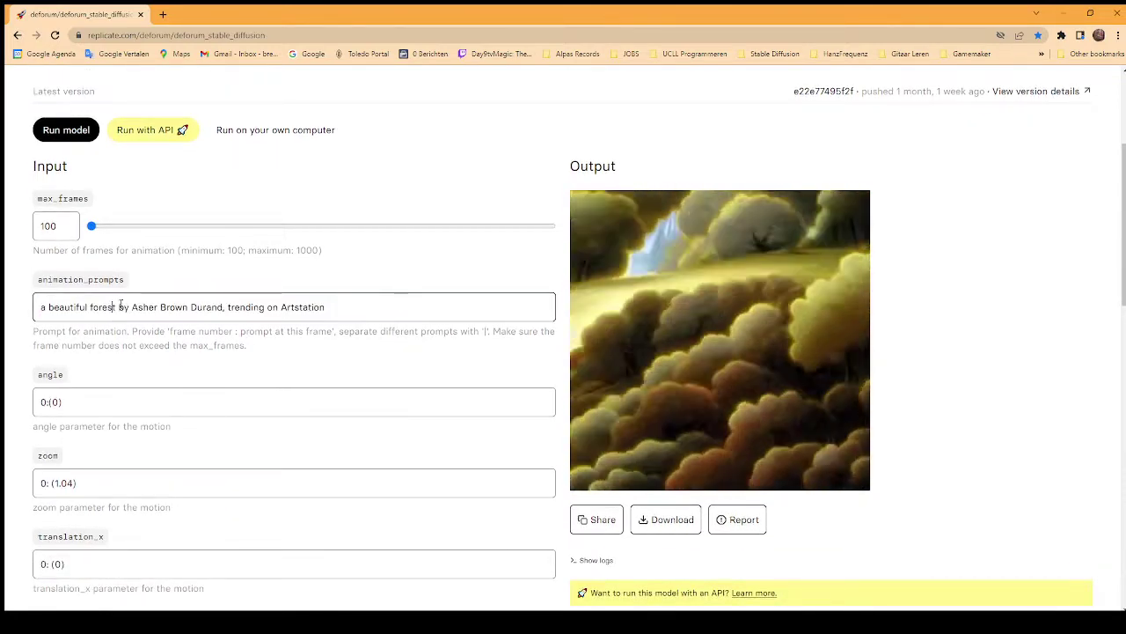
pyautogui.moveTo(120, 306); pyautogui.dragTo(38, 307)
pyautogui.click(221, 304)
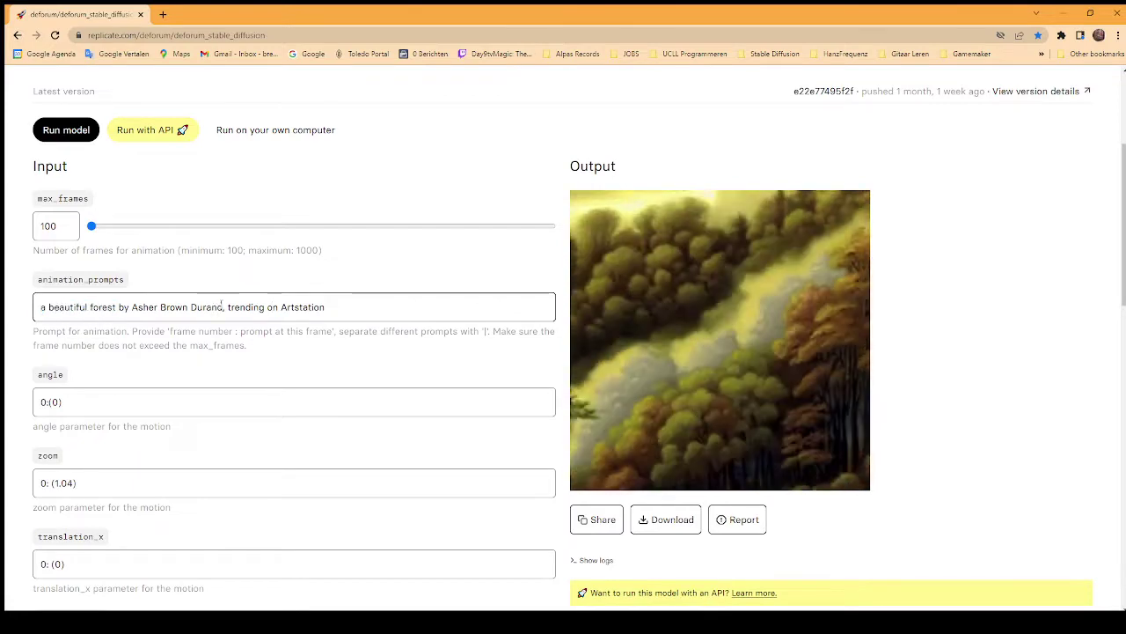
pyautogui.moveTo(231, 307); pyautogui.dragTo(380, 299)
pyautogui.click(225, 307)
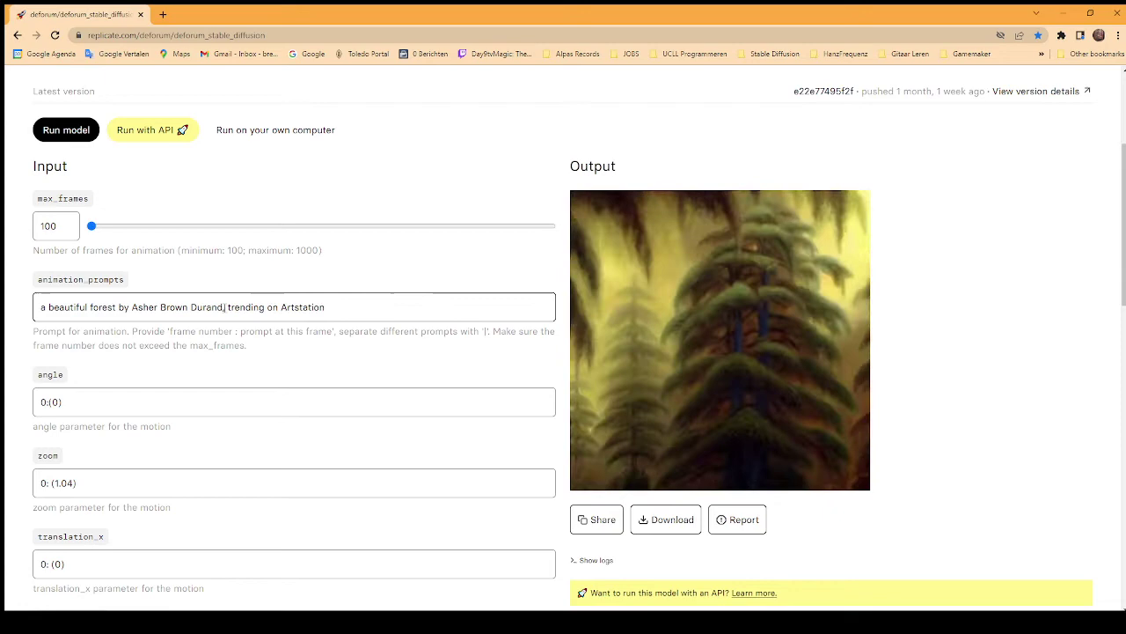
pyautogui.moveTo(225, 308); pyautogui.dragTo(361, 308)
pyautogui.click(365, 309)
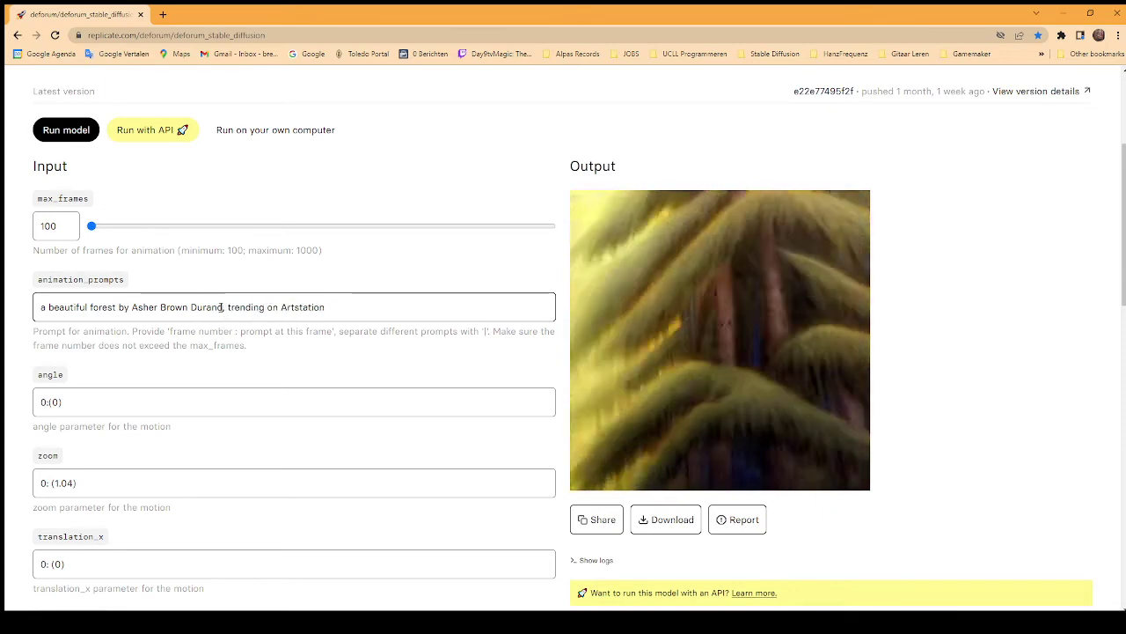
pyautogui.moveTo(223, 307); pyautogui.dragTo(119, 307)
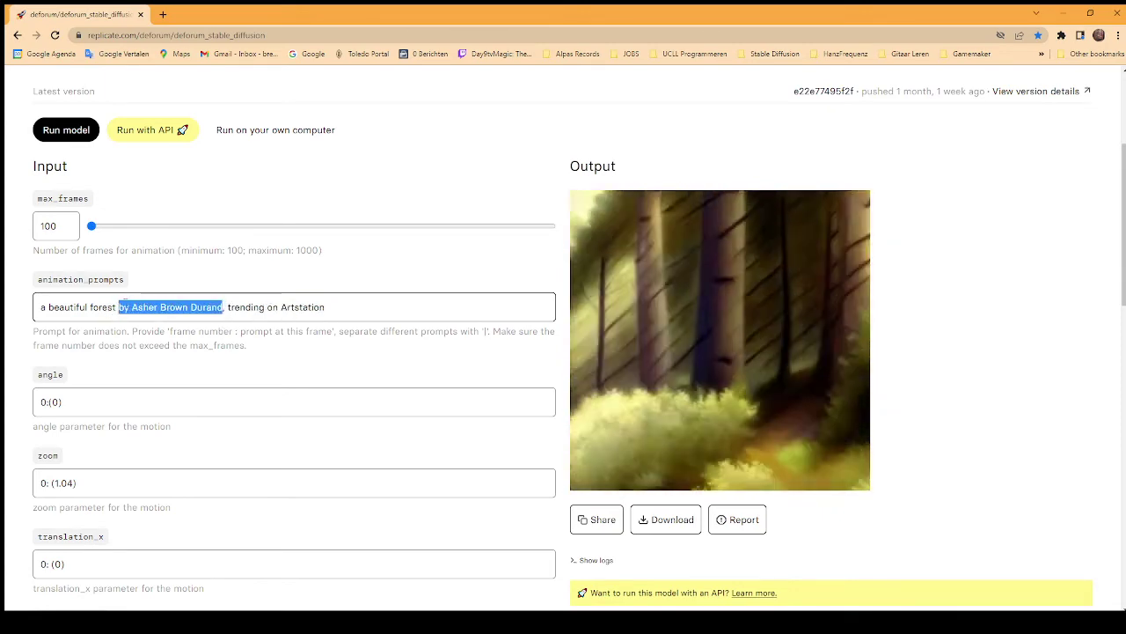
pyautogui.click(208, 303)
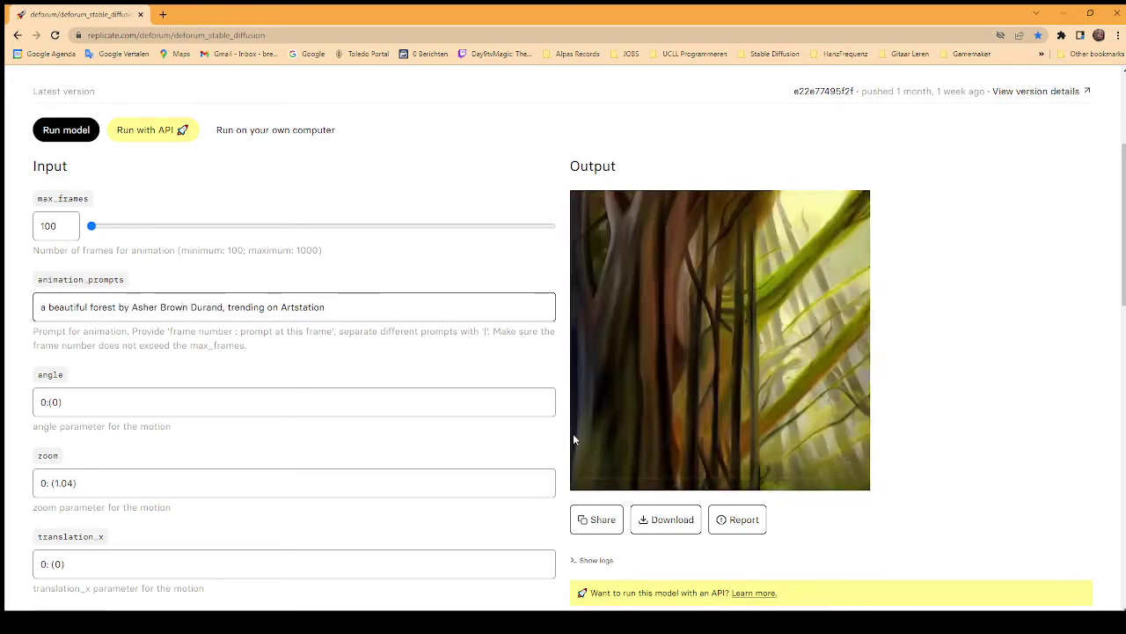
pyautogui.scroll(-2, 485, 326)
pyautogui.scroll(1, 604, 301)
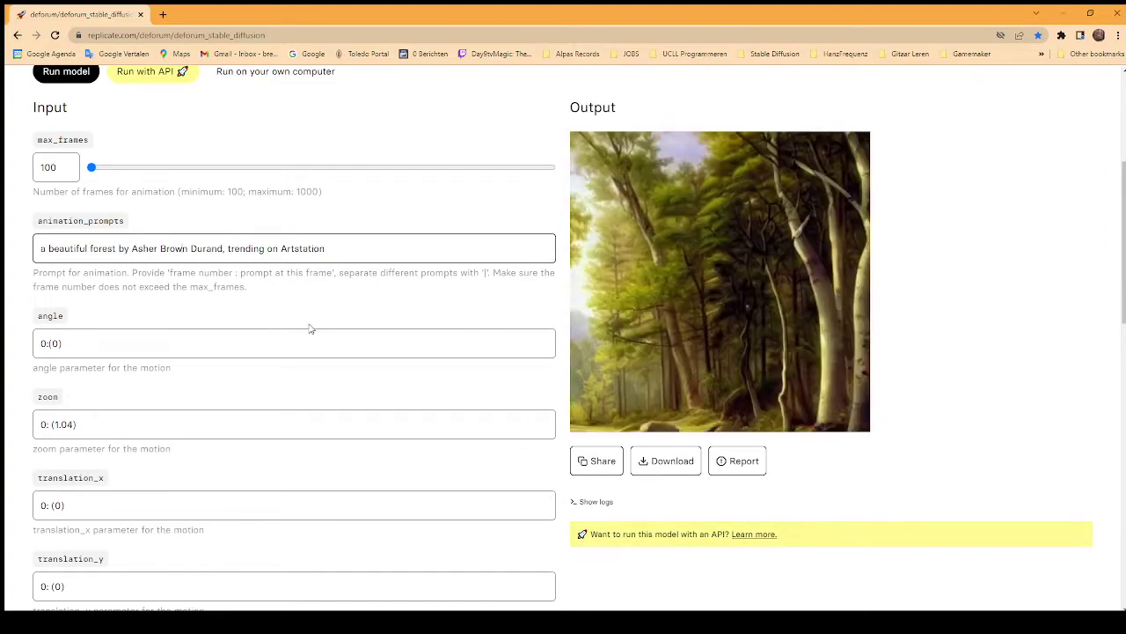
pyautogui.scroll(-1, 314, 286)
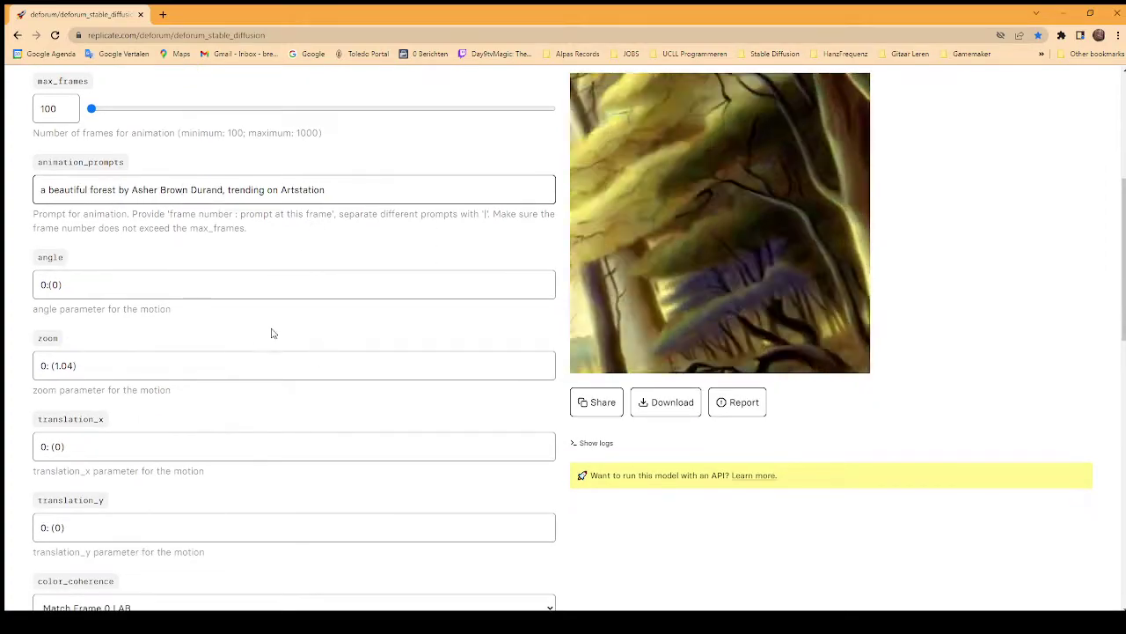
pyautogui.scroll(-3, 272, 333)
pyautogui.scroll(2, 277, 360)
pyautogui.scroll(-1, 335, 302)
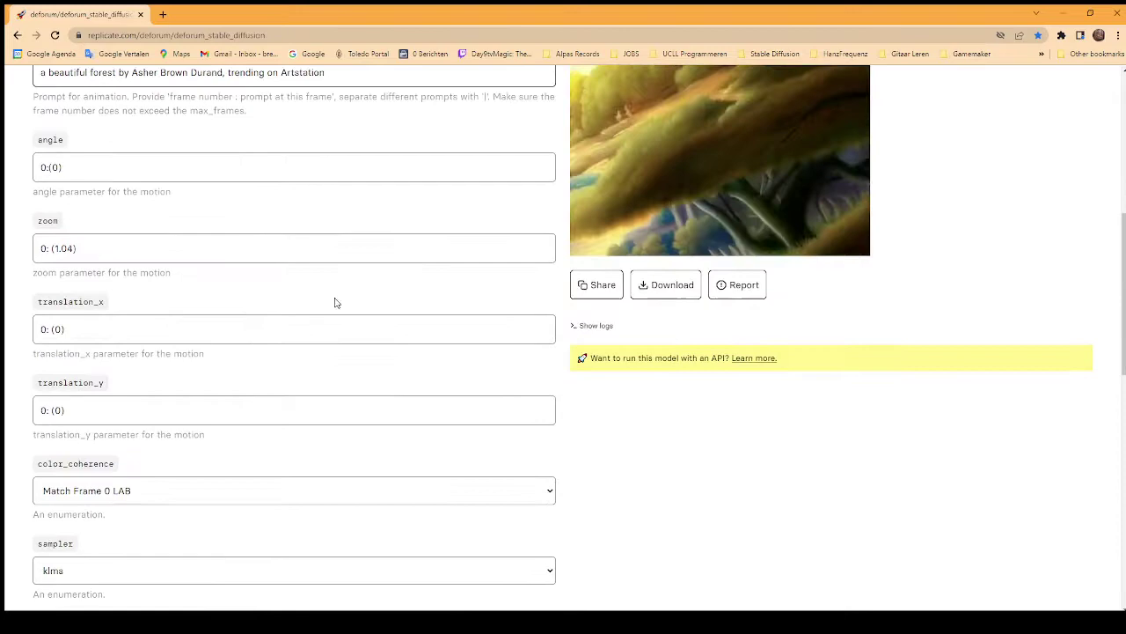
pyautogui.scroll(4, 334, 302)
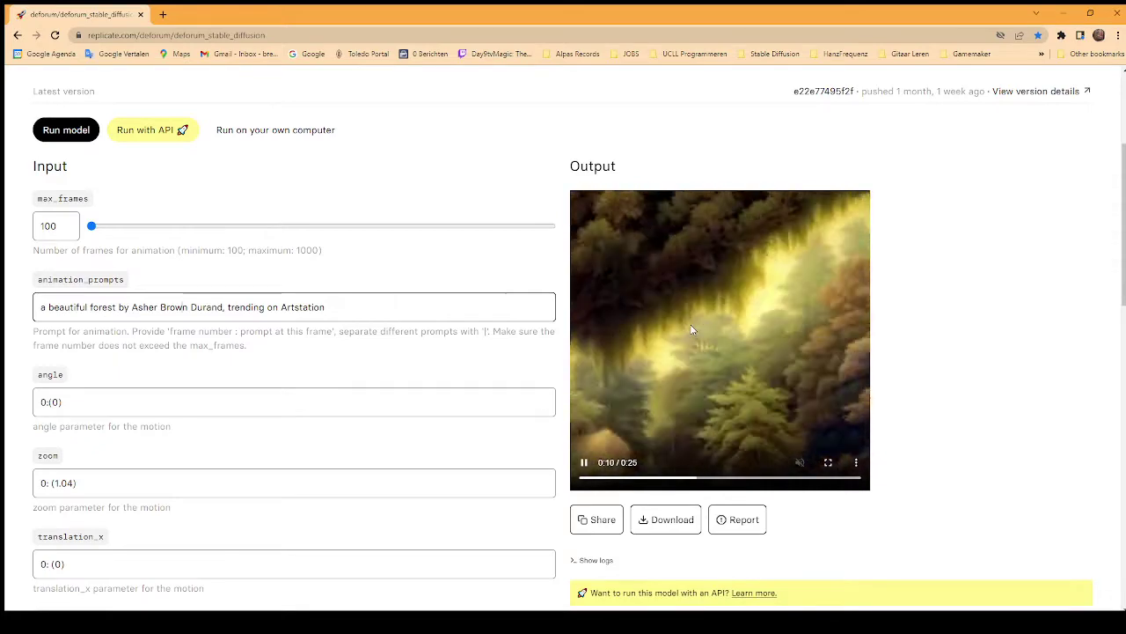
pyautogui.moveTo(92, 226)
pyautogui.mouseDown()
pyautogui.moveTo(342, 240)
pyautogui.moveTo(590, 230)
pyautogui.moveTo(88, 230)
pyautogui.mouseUp()
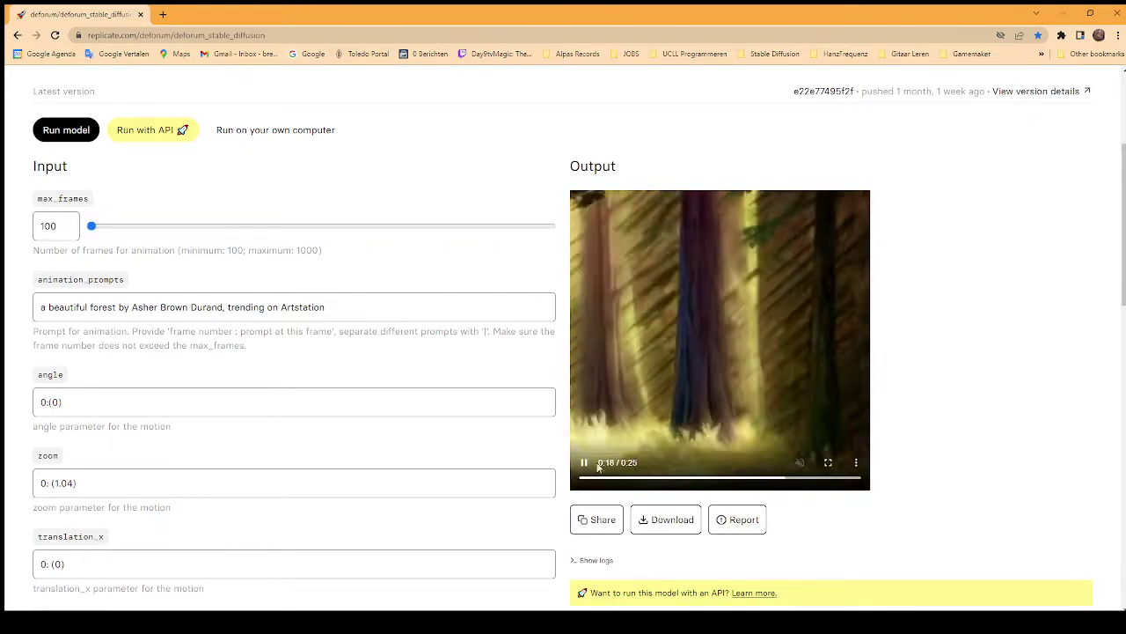
pyautogui.scroll(-1, 138, 277)
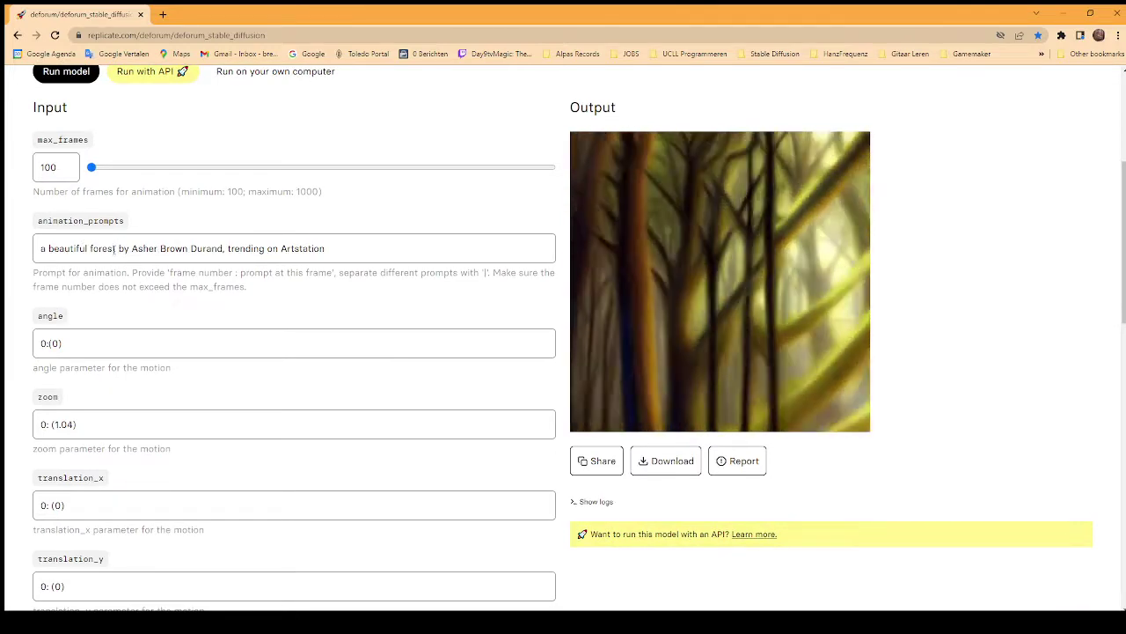
# Step: Replace 'a beautiful forest' with 'an apple' in the animation prompt and select the artist's name
pyautogui.moveTo(114, 248); pyautogui.dragTo(41, 248)
pyautogui.moveTo(115, 248); pyautogui.dragTo(40, 249)
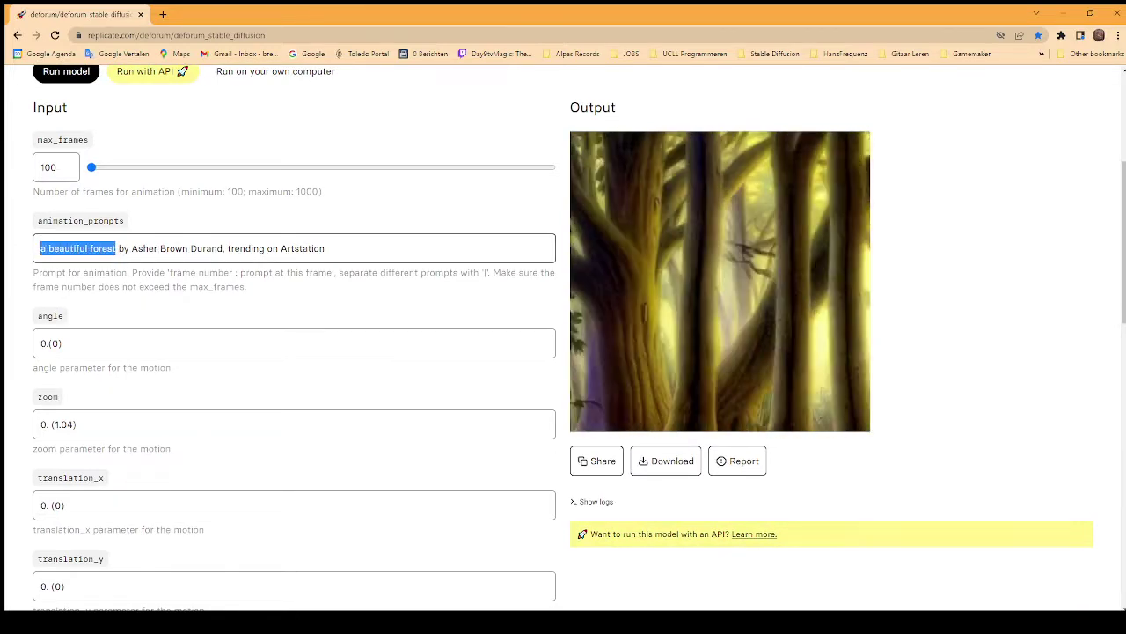
pyautogui.write('an ap')
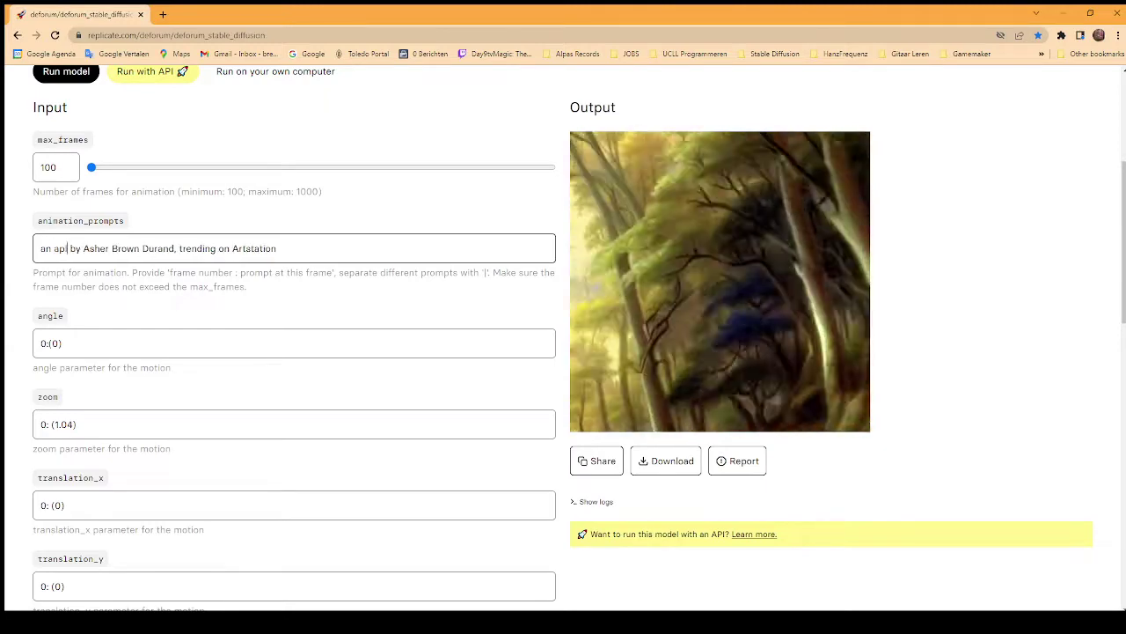
pyautogui.press('BackSpace')
pyautogui.press('BackSpace')
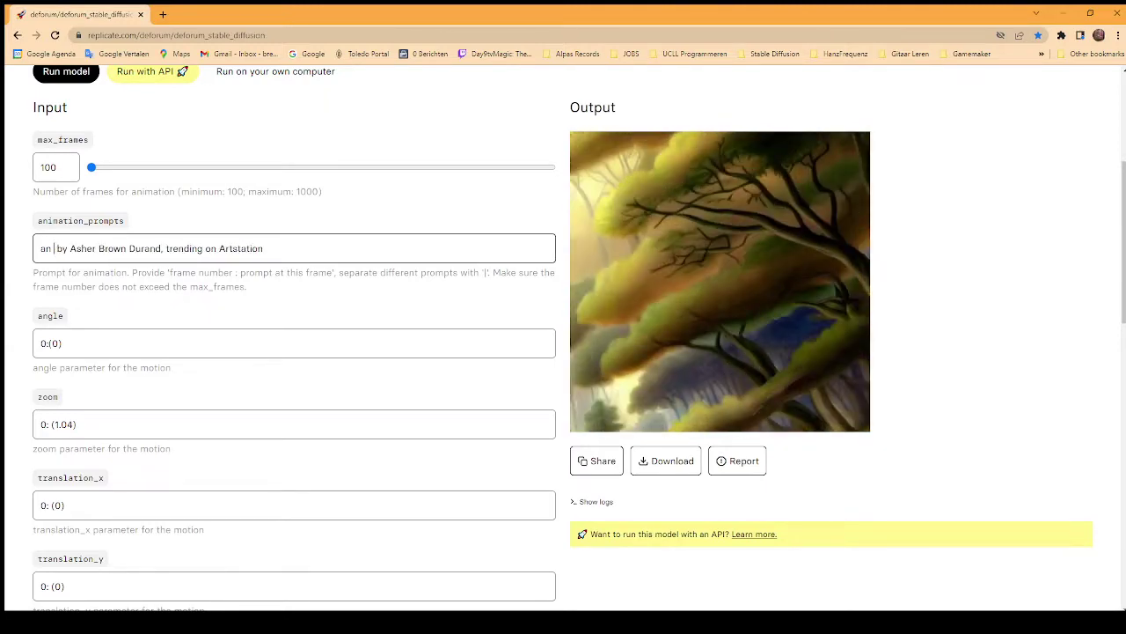
pyautogui.write('ap')
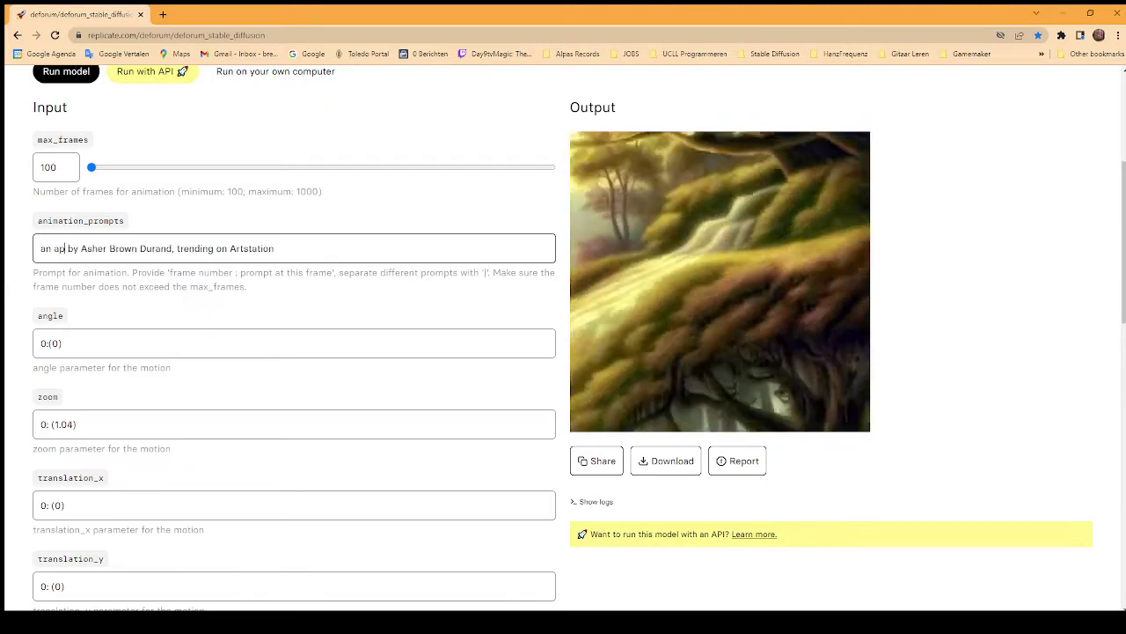
pyautogui.write('ple')
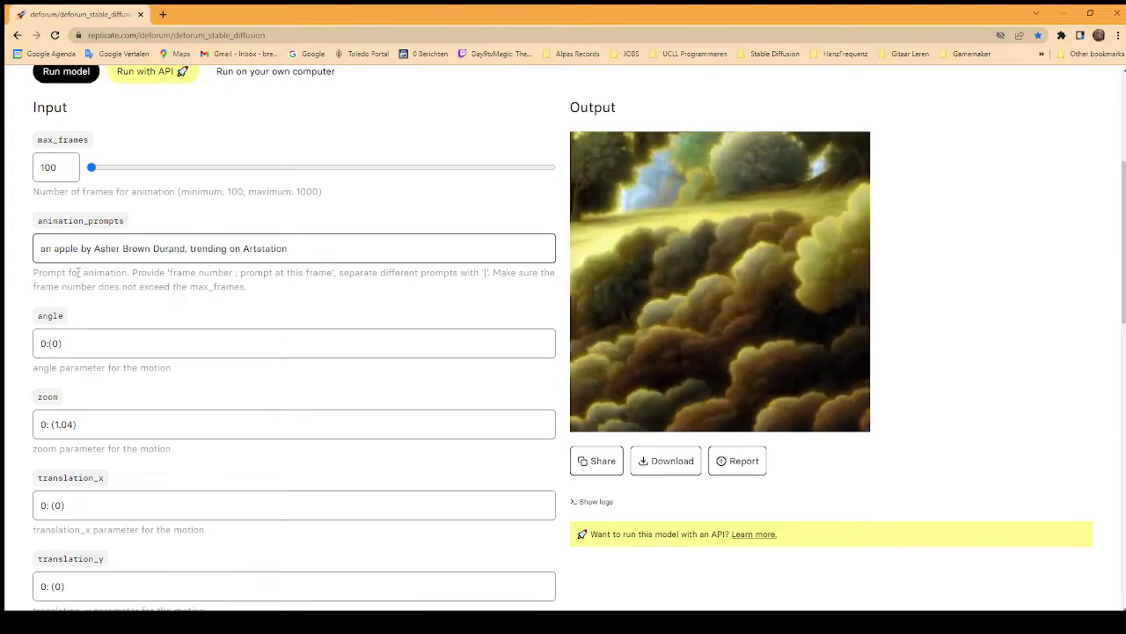
pyautogui.moveTo(186, 248); pyautogui.dragTo(99, 248)
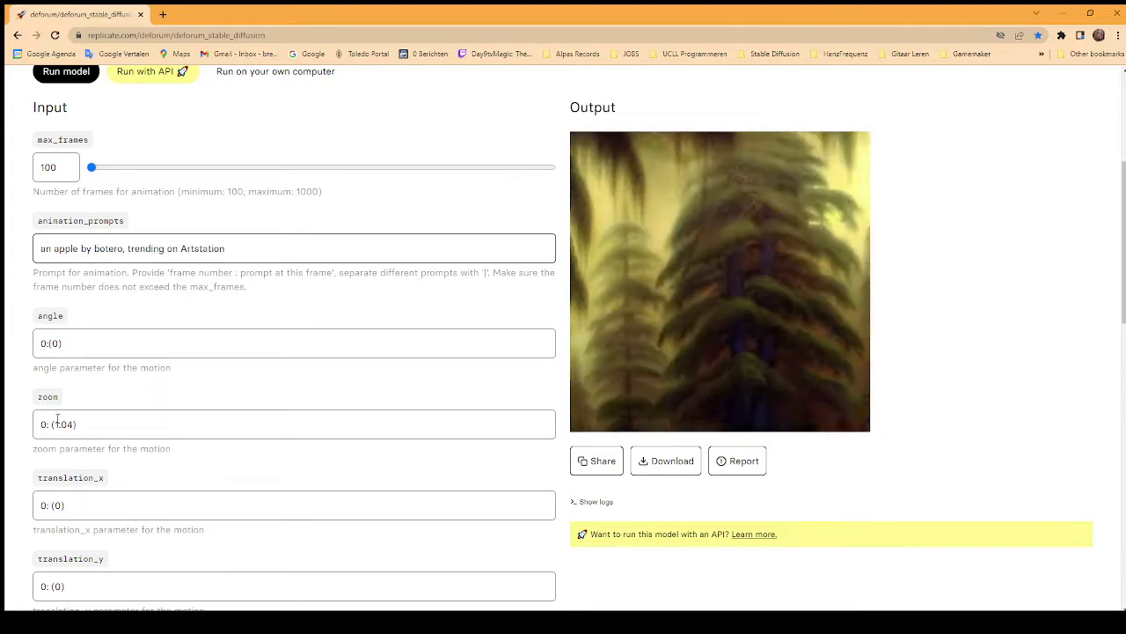
# Step: Change the zoom value from 0: (1.04) to 0: (1.10) and scroll down toward Submit
pyautogui.scroll(-3, 57, 419)
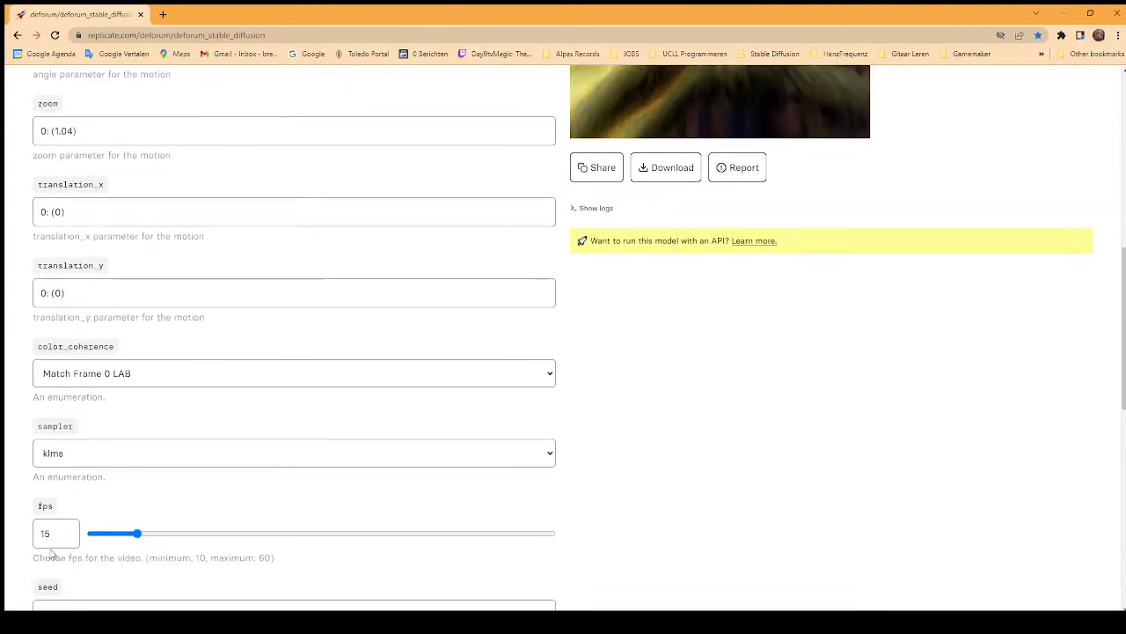
pyautogui.scroll(2, 70, 267)
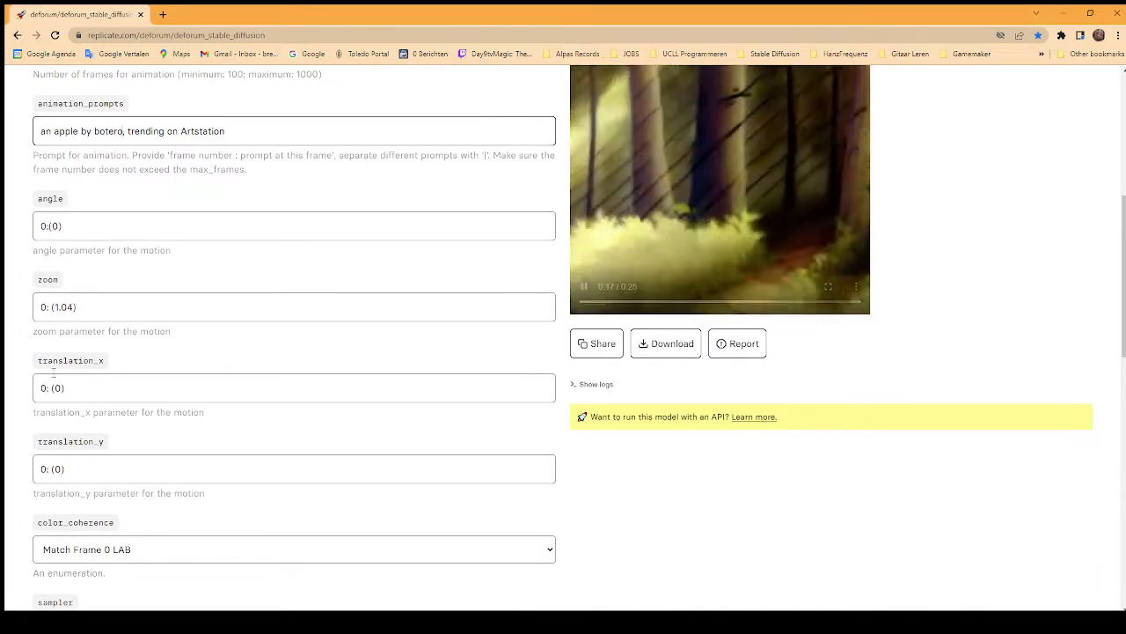
pyautogui.click(72, 308)
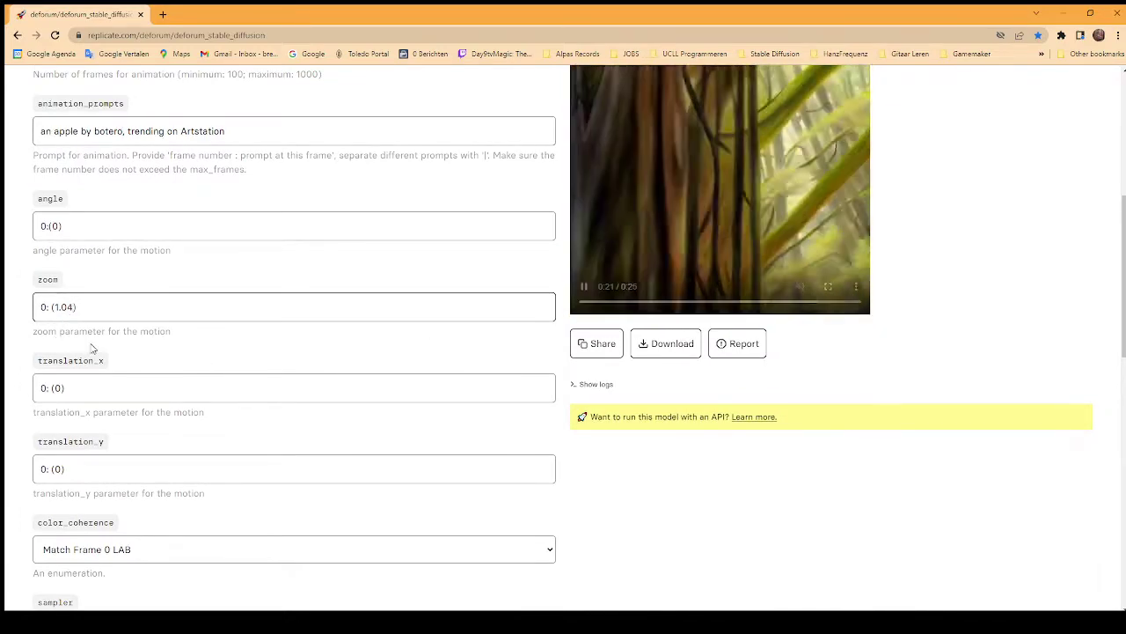
pyautogui.press('BackSpace')
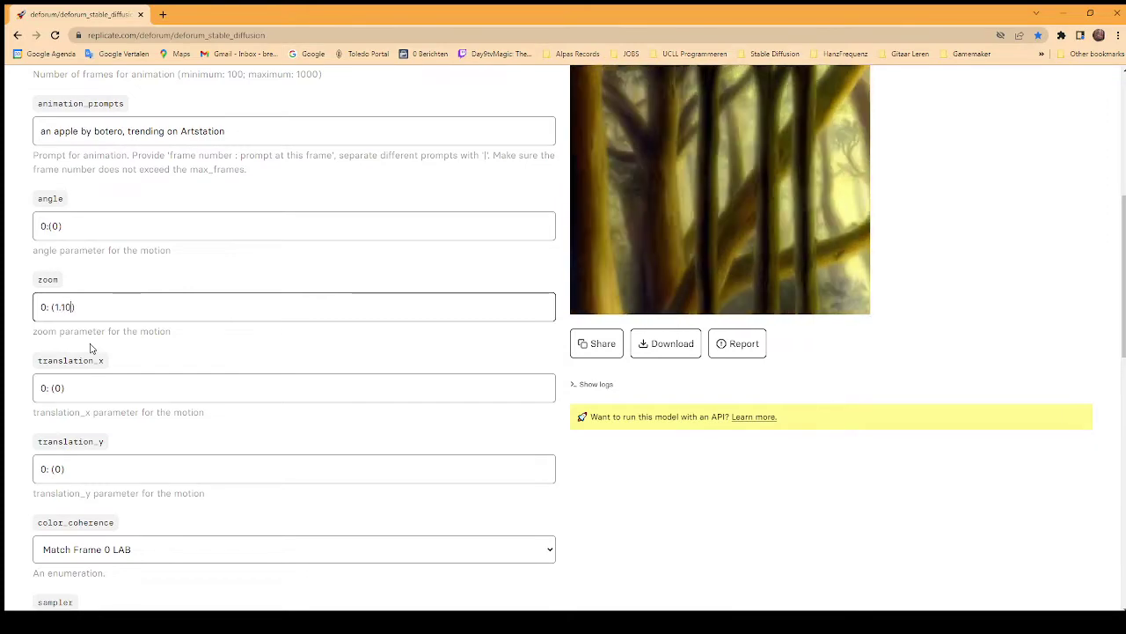
pyautogui.click(74, 386)
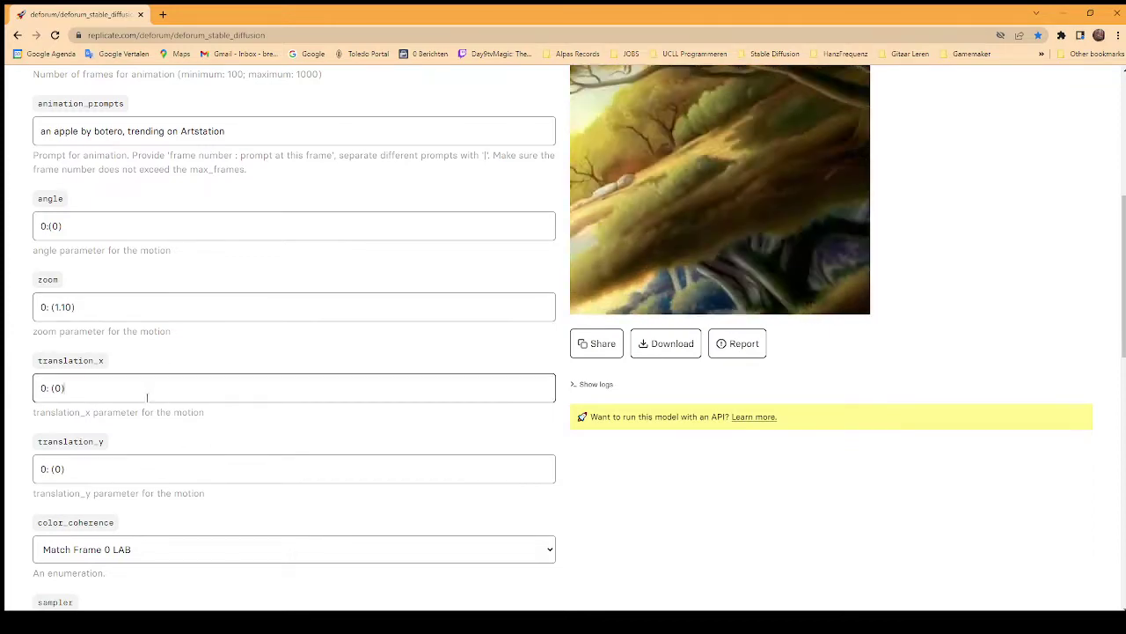
pyautogui.scroll(-3, 147, 397)
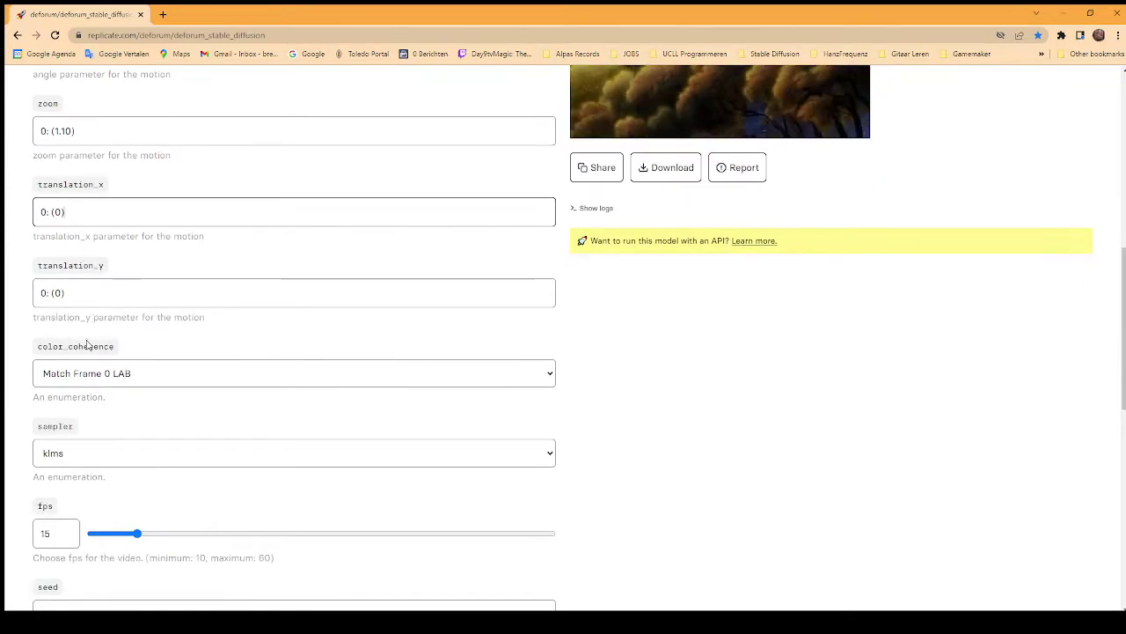
pyautogui.scroll(-2, 100, 416)
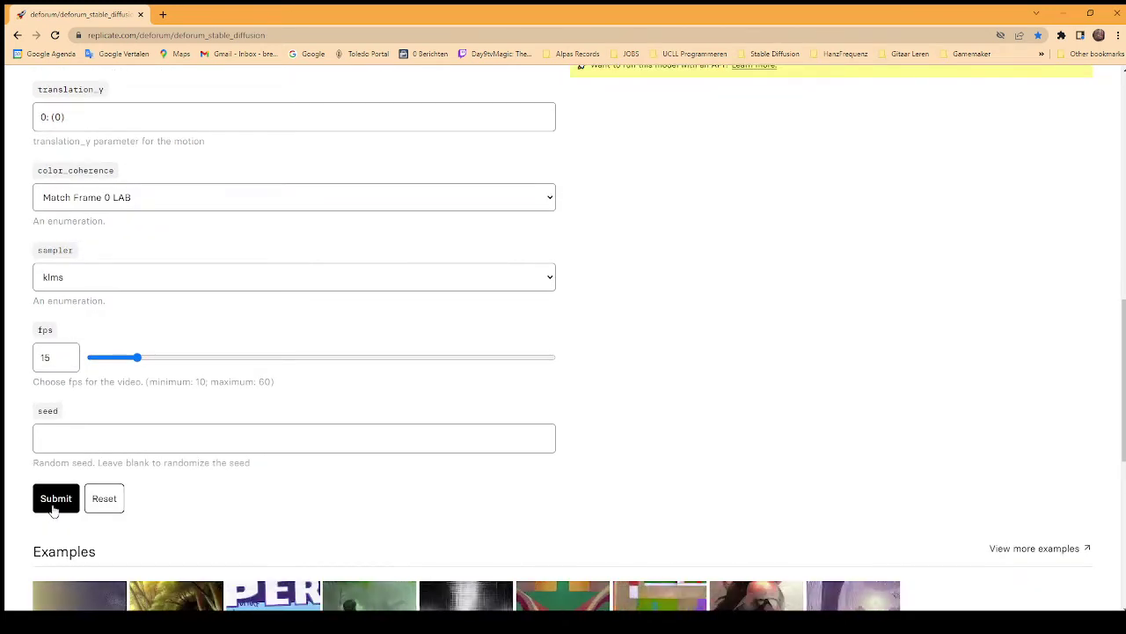
# Step: Submit the apple prompt run with 0: (1.10) zoom and scroll through the starting prediction
pyautogui.click(53, 507)
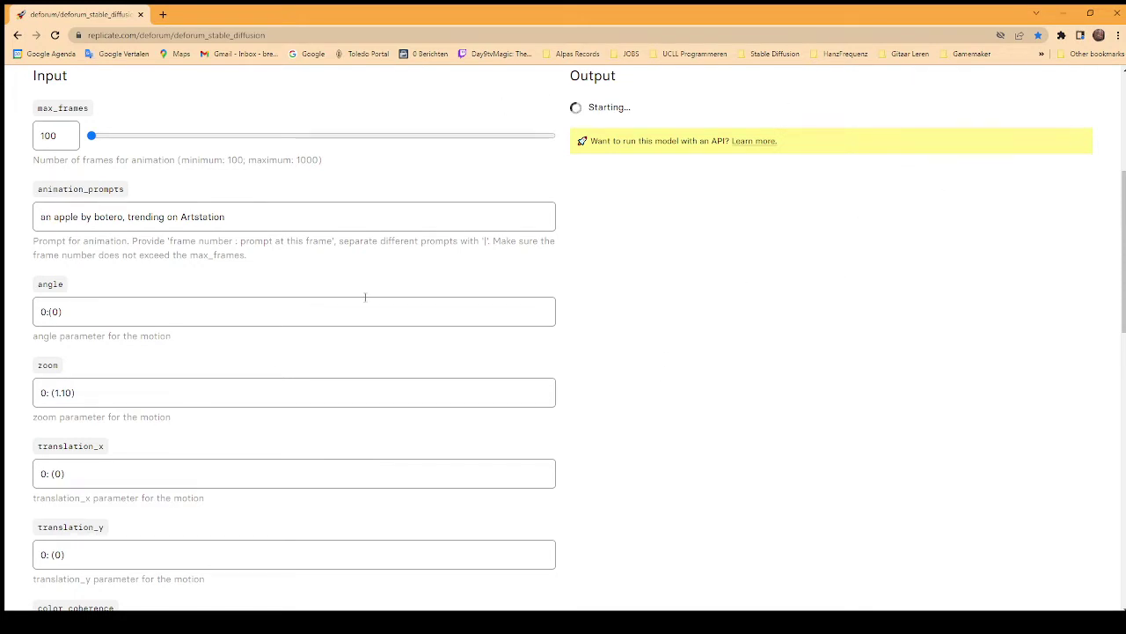
pyautogui.scroll(-1, 669, 324)
pyautogui.scroll(3, 616, 299)
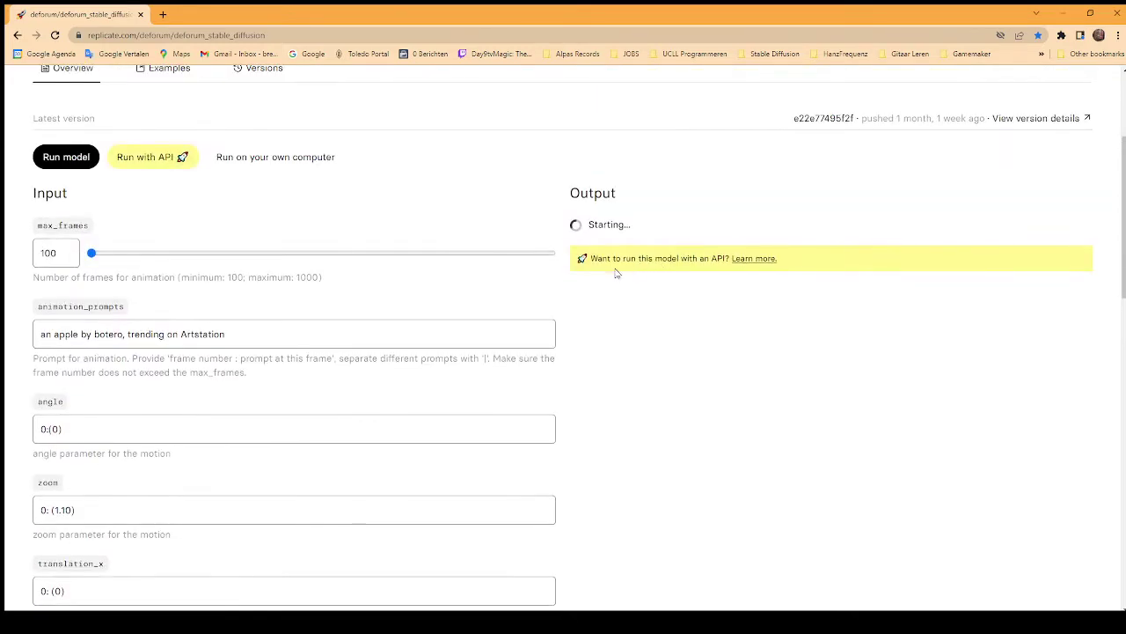
pyautogui.scroll(2, 621, 296)
pyautogui.scroll(-2, 631, 322)
pyautogui.scroll(-2, 625, 337)
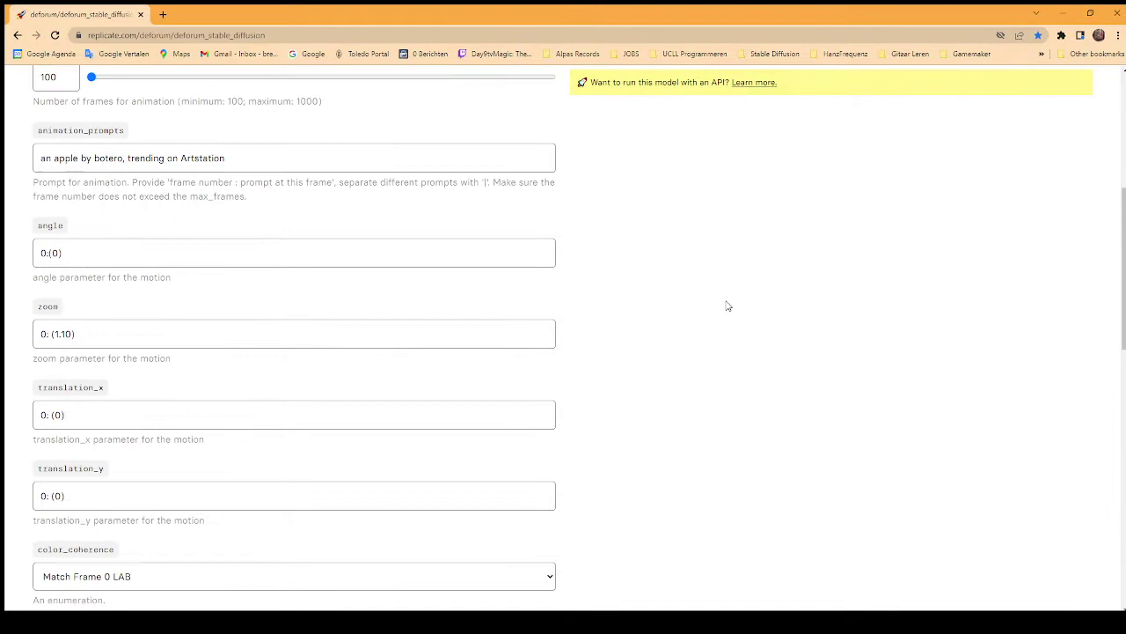
pyautogui.scroll(-1, 607, 370)
pyautogui.scroll(5, 609, 395)
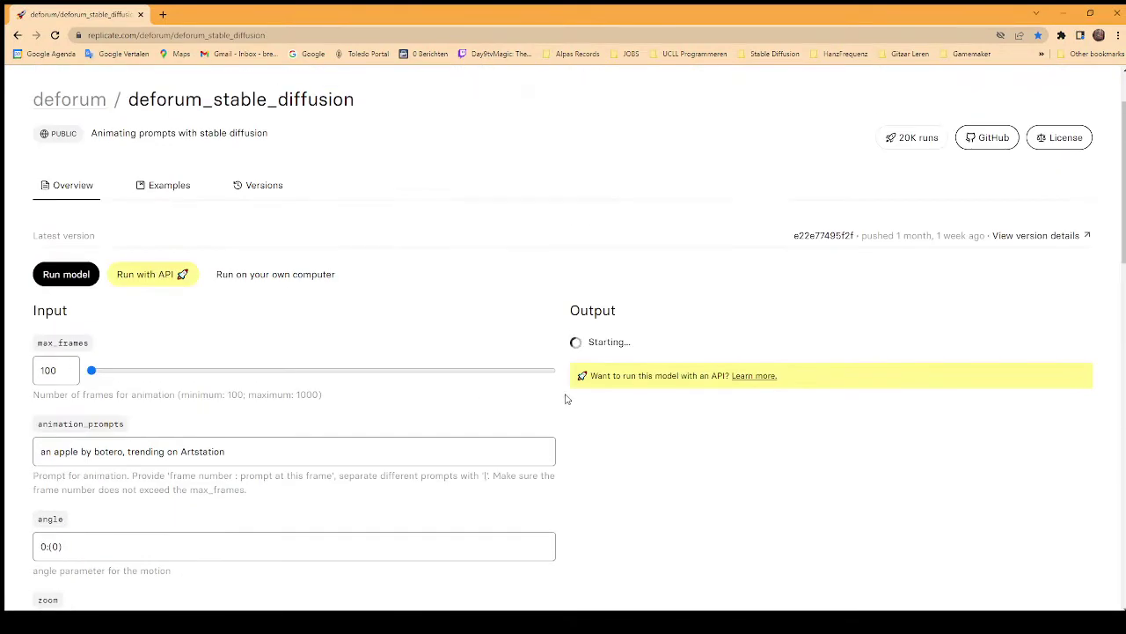
pyautogui.scroll(-2, 613, 500)
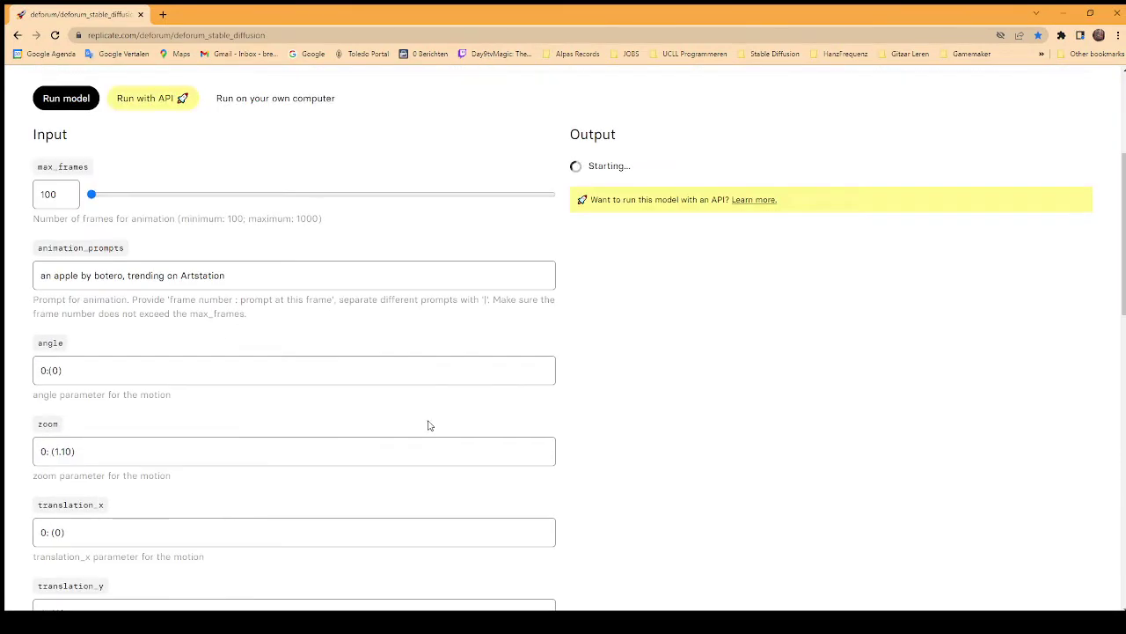
pyautogui.scroll(-5, 537, 431)
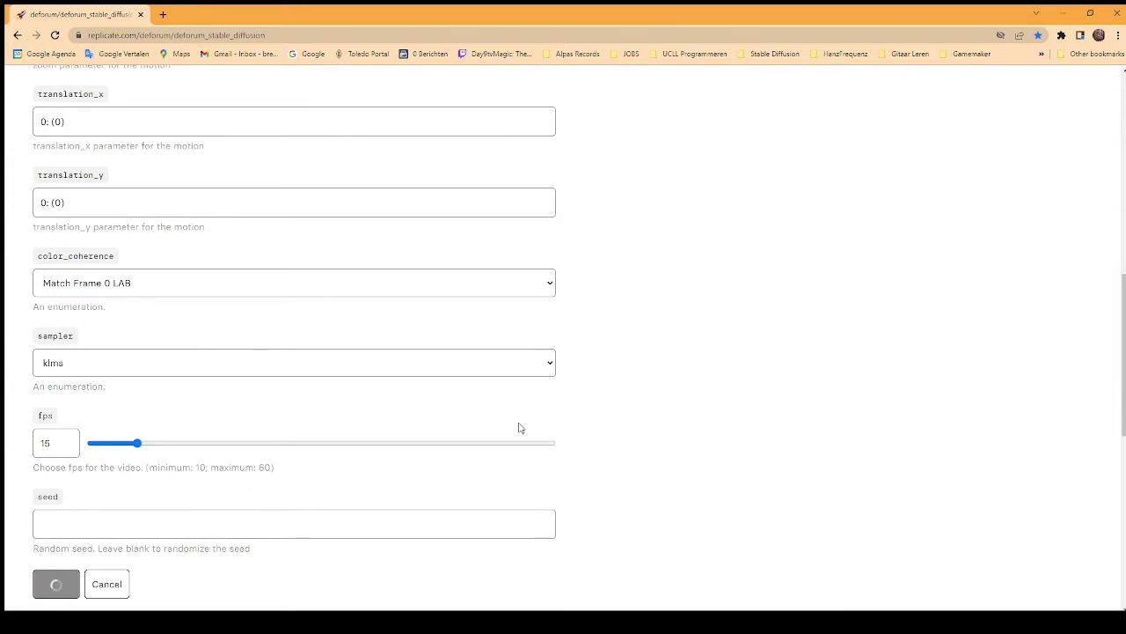
pyautogui.scroll(7, 517, 419)
pyautogui.scroll(1, 159, 262)
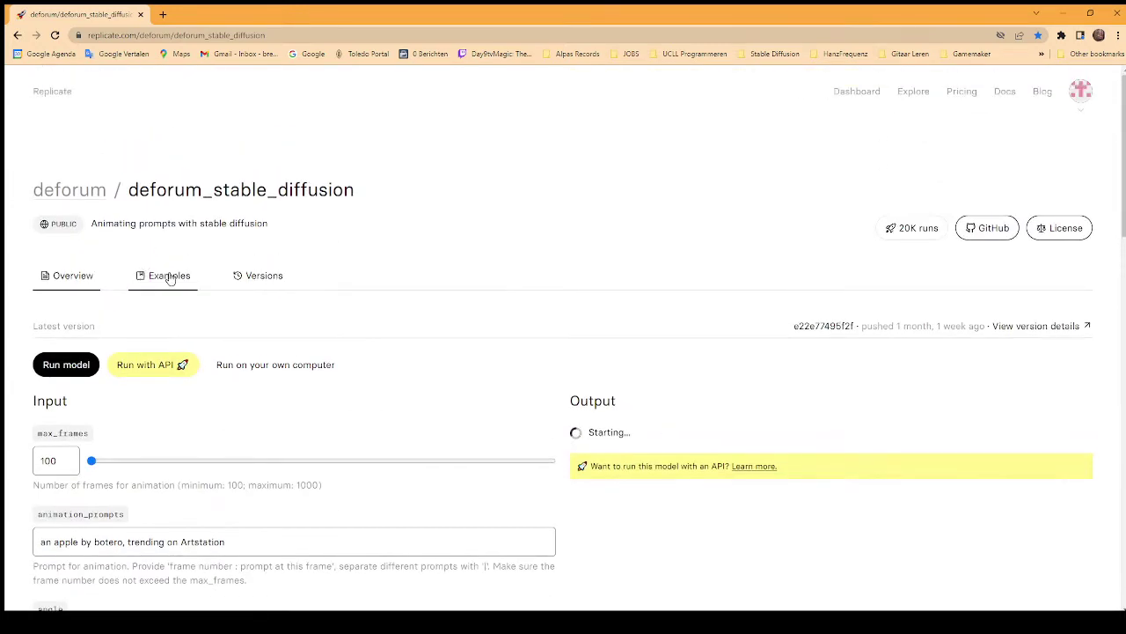
pyautogui.click(176, 296)
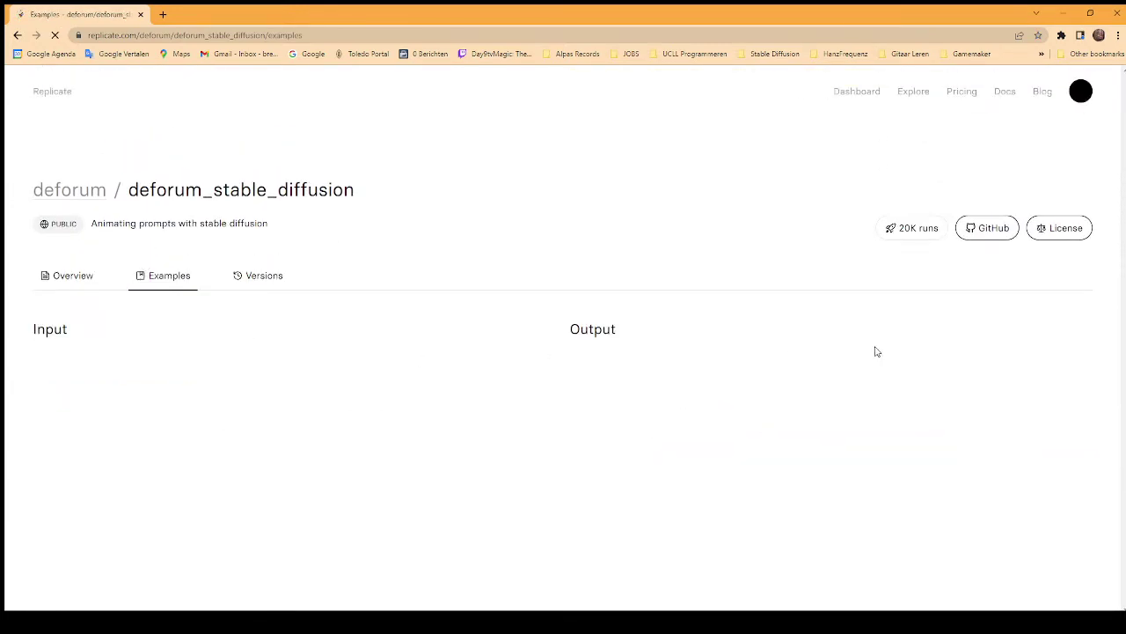
pyautogui.scroll(-5, 477, 428)
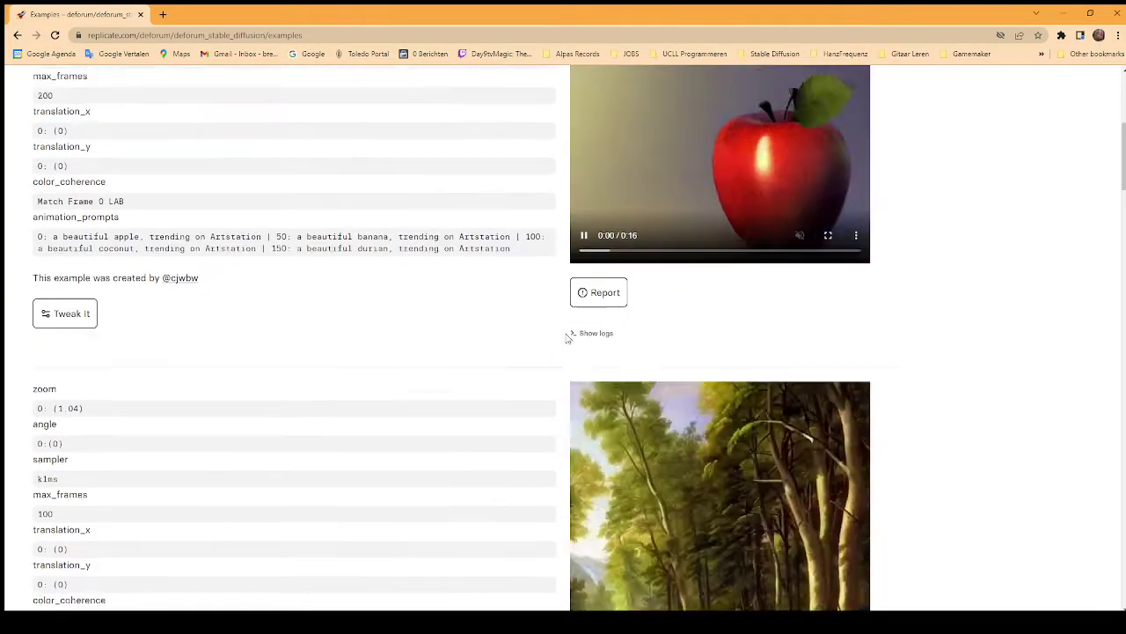
pyautogui.scroll(2, 567, 337)
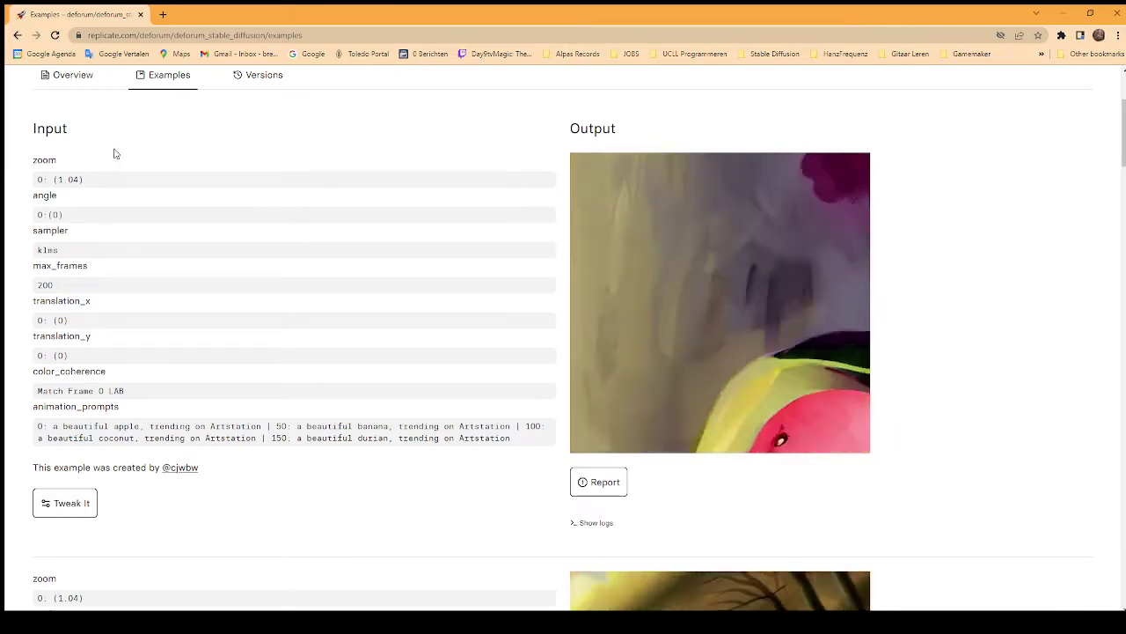
pyautogui.scroll(1, 171, 182)
pyautogui.scroll(-1, 239, 340)
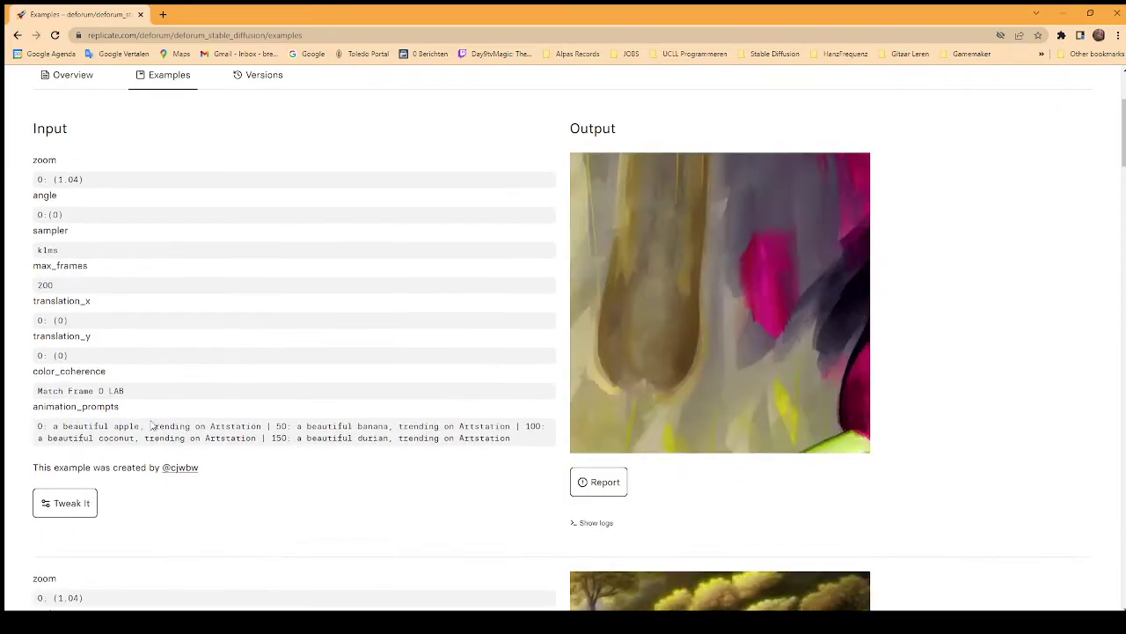
pyautogui.doubleClick(45, 286)
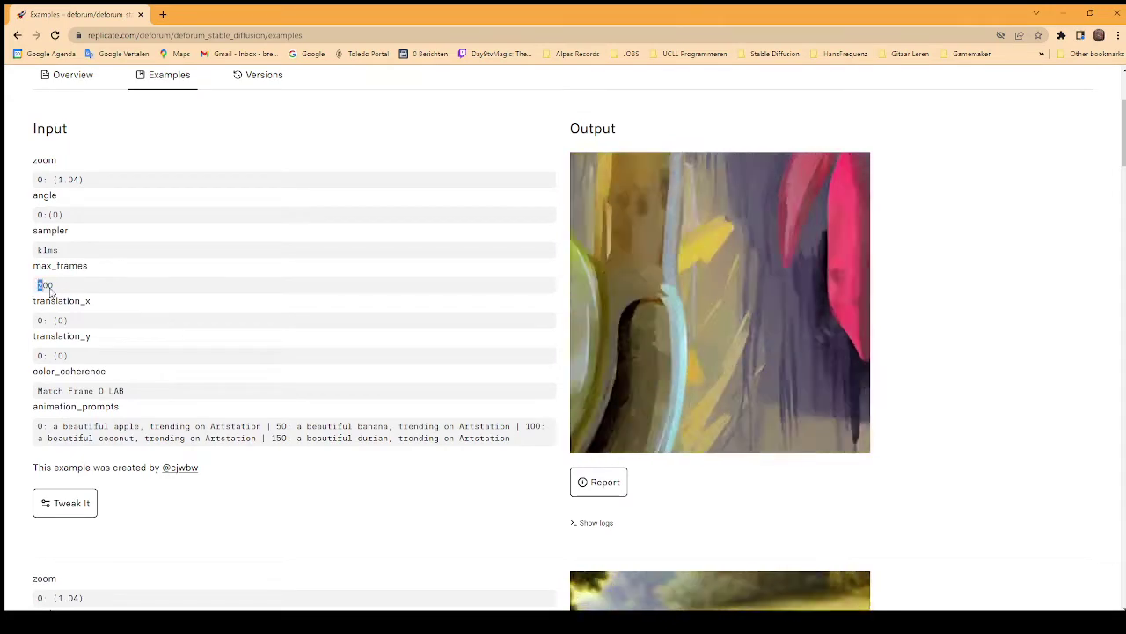
pyautogui.click(42, 428)
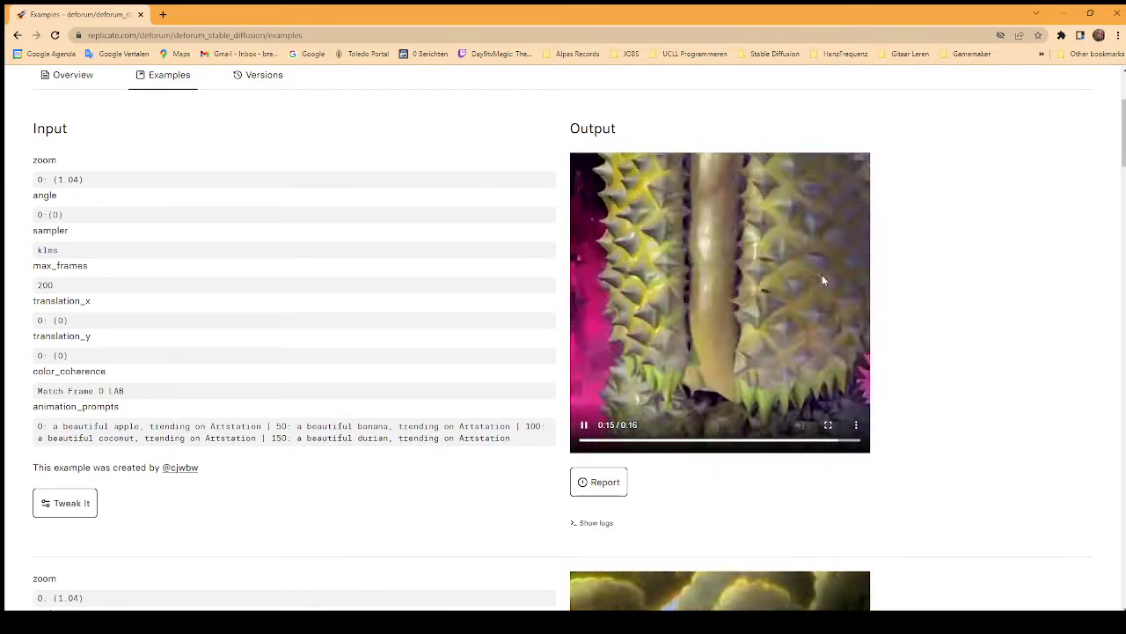
pyautogui.scroll(-1, 453, 398)
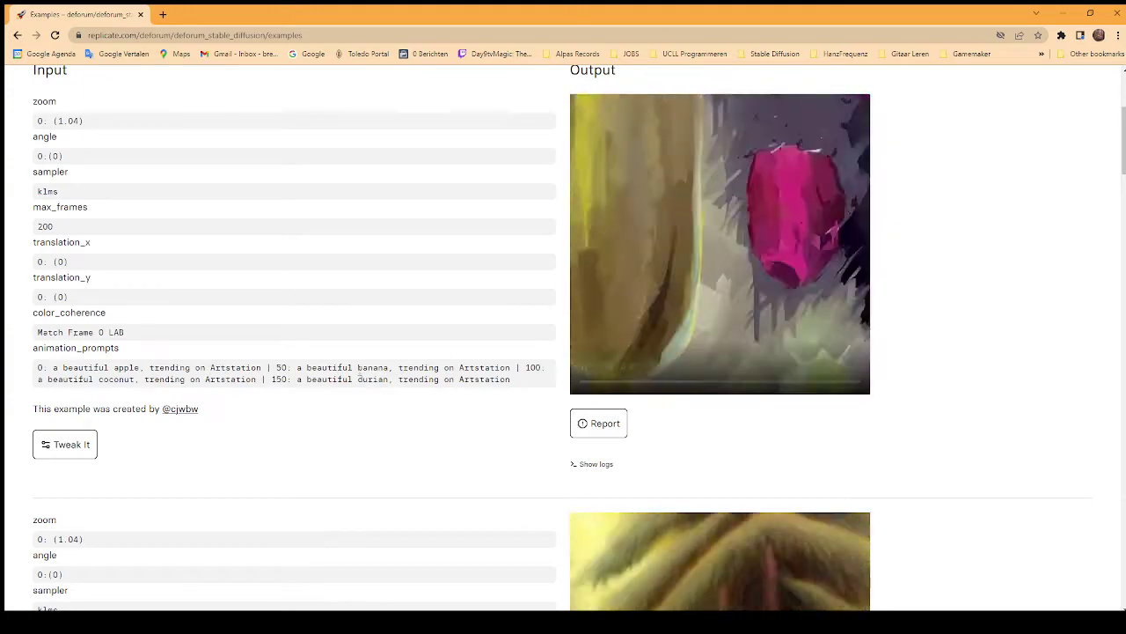
pyautogui.scroll(-1, 359, 434)
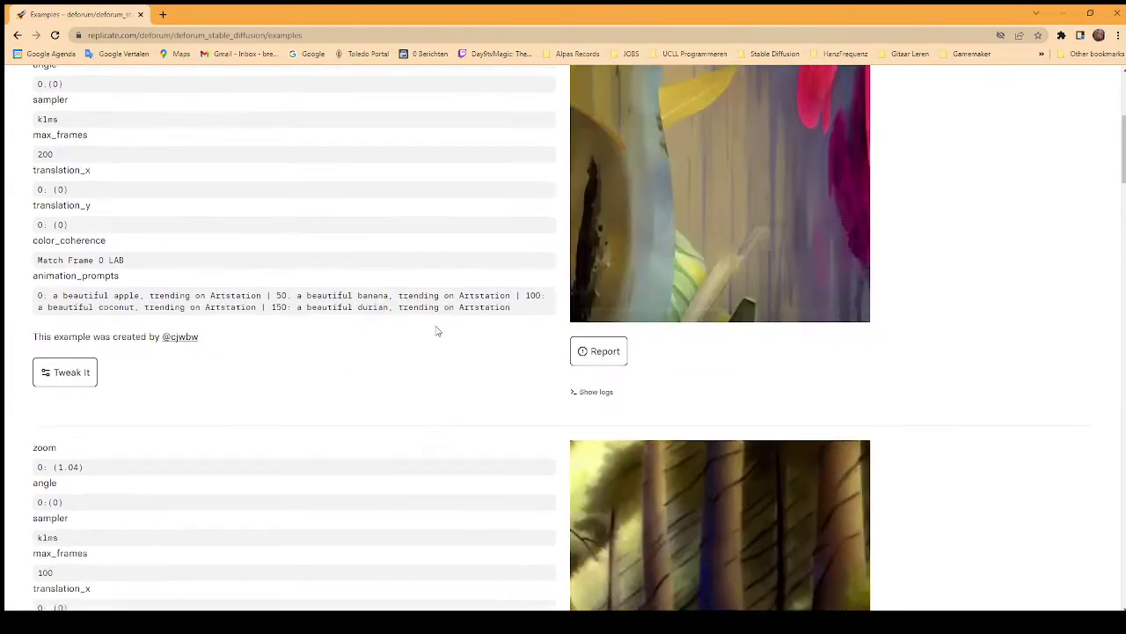
pyautogui.scroll(-10, 435, 331)
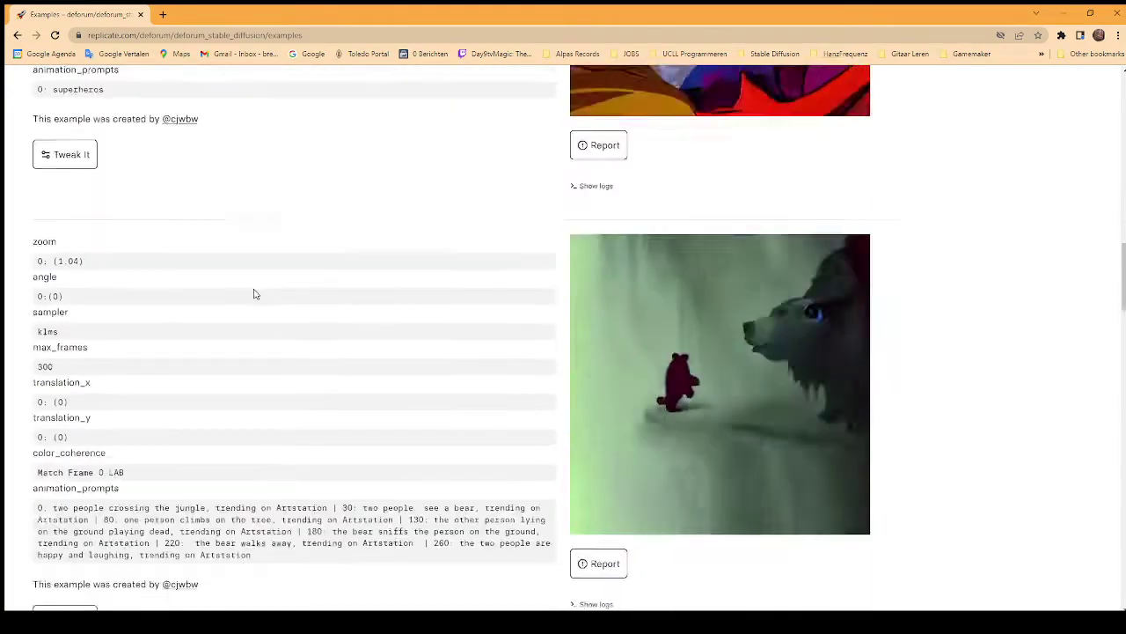
pyautogui.scroll(-3, 253, 293)
pyautogui.scroll(-4, 290, 284)
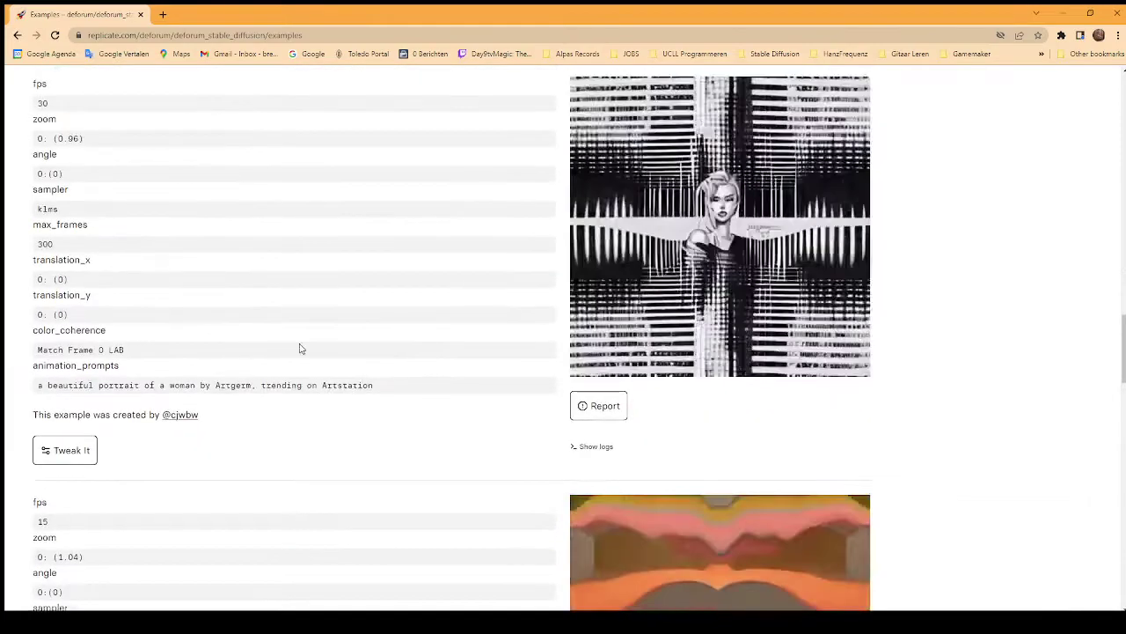
pyautogui.scroll(-15, 300, 349)
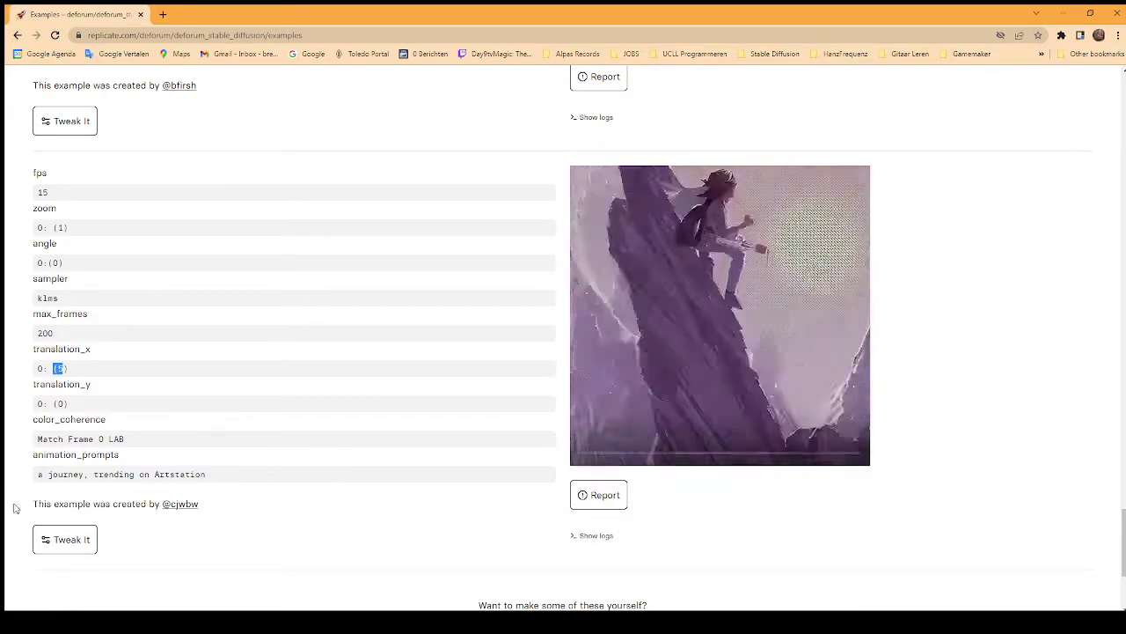
pyautogui.scroll(-1, 85, 423)
pyautogui.moveTo(86, 420); pyautogui.dragTo(31, 426)
pyautogui.click(110, 418)
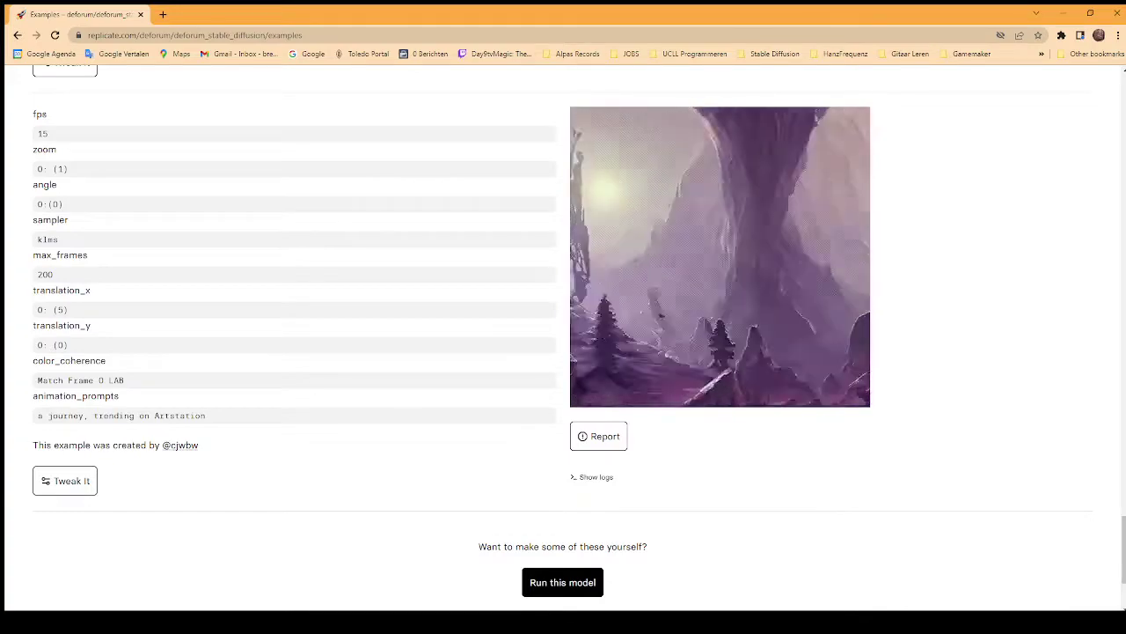
pyautogui.scroll(2, 933, 480)
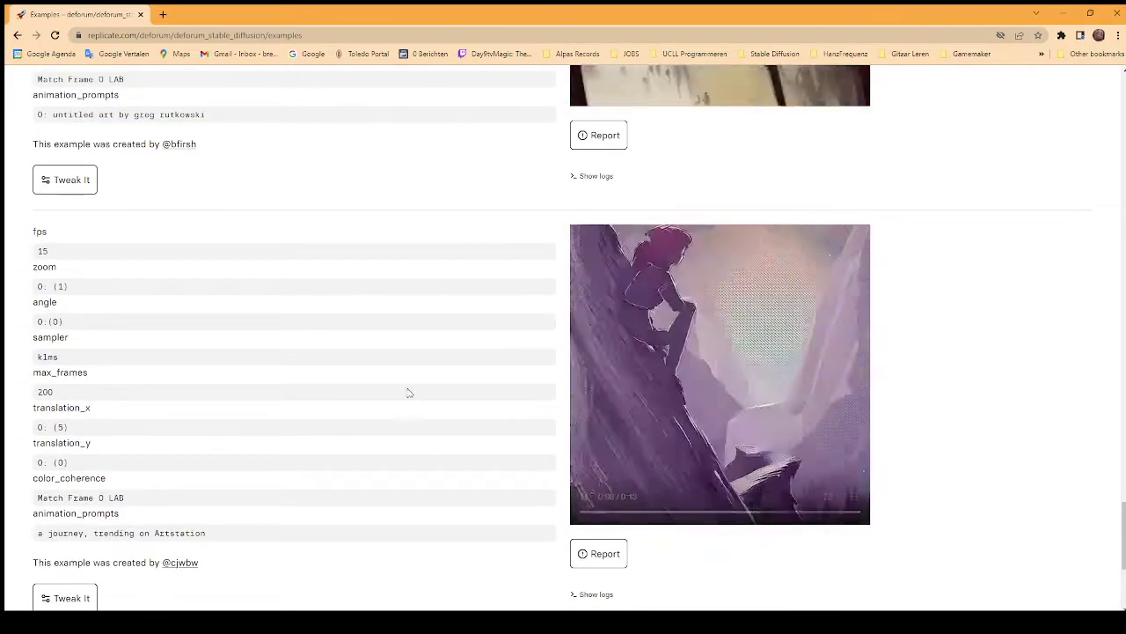
pyautogui.scroll(-3, 396, 401)
pyautogui.scroll(5, 176, 281)
pyautogui.scroll(-2, 143, 267)
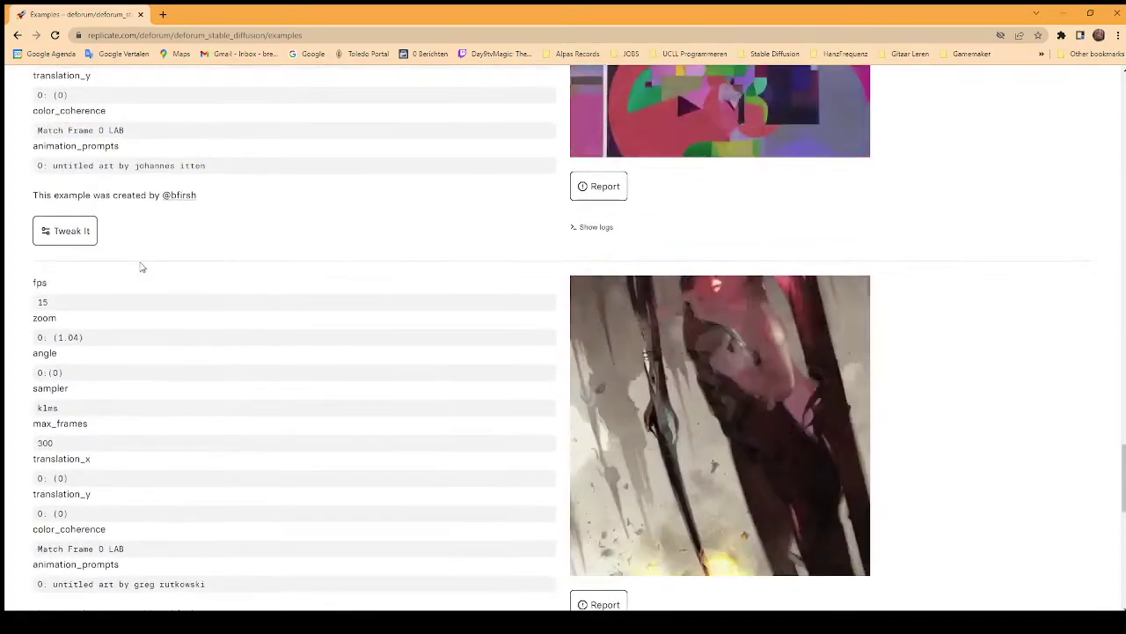
pyautogui.scroll(-4, 149, 334)
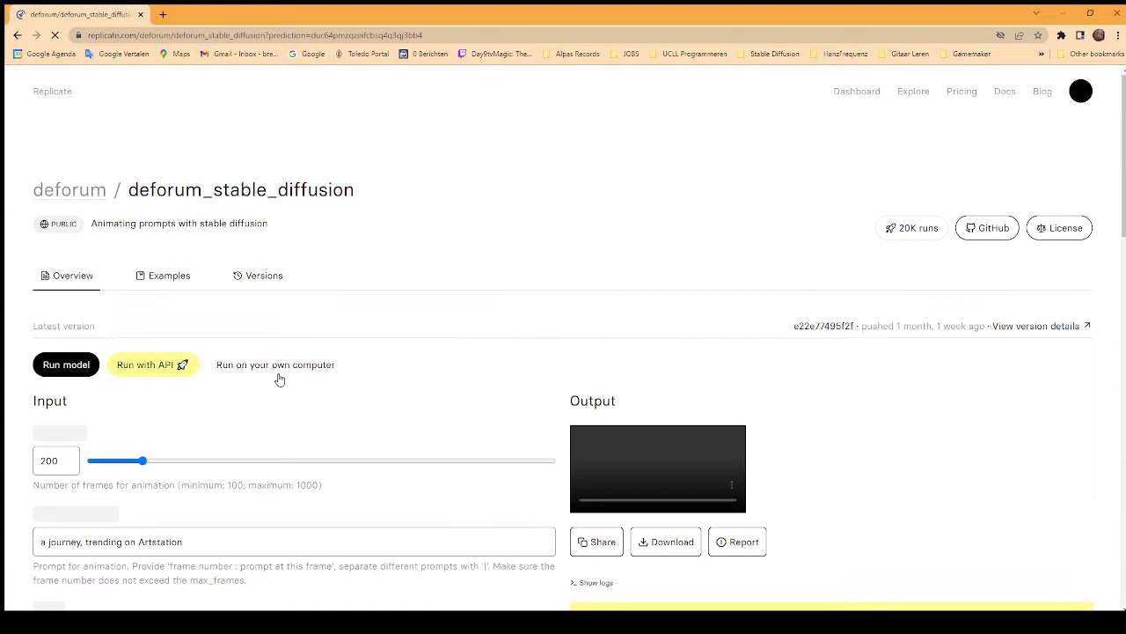
# Step: Review the prefilled journey example: 200 frames, translation_x 0: (5), and its traveller animation
pyautogui.scroll(-5, 282, 374)
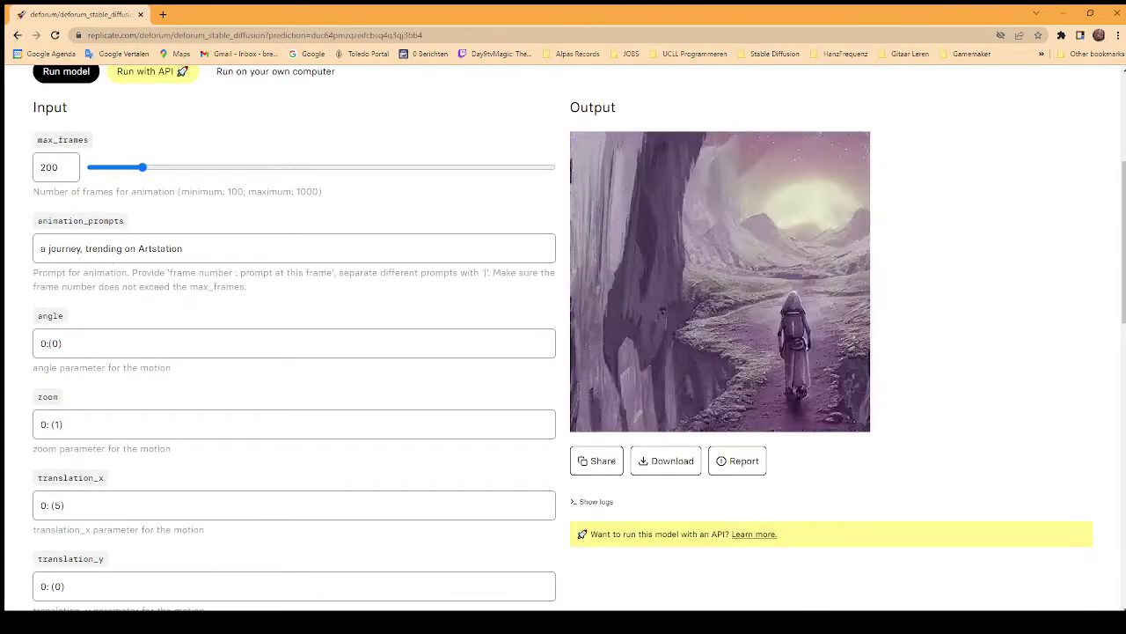
pyautogui.moveTo(850, 395)
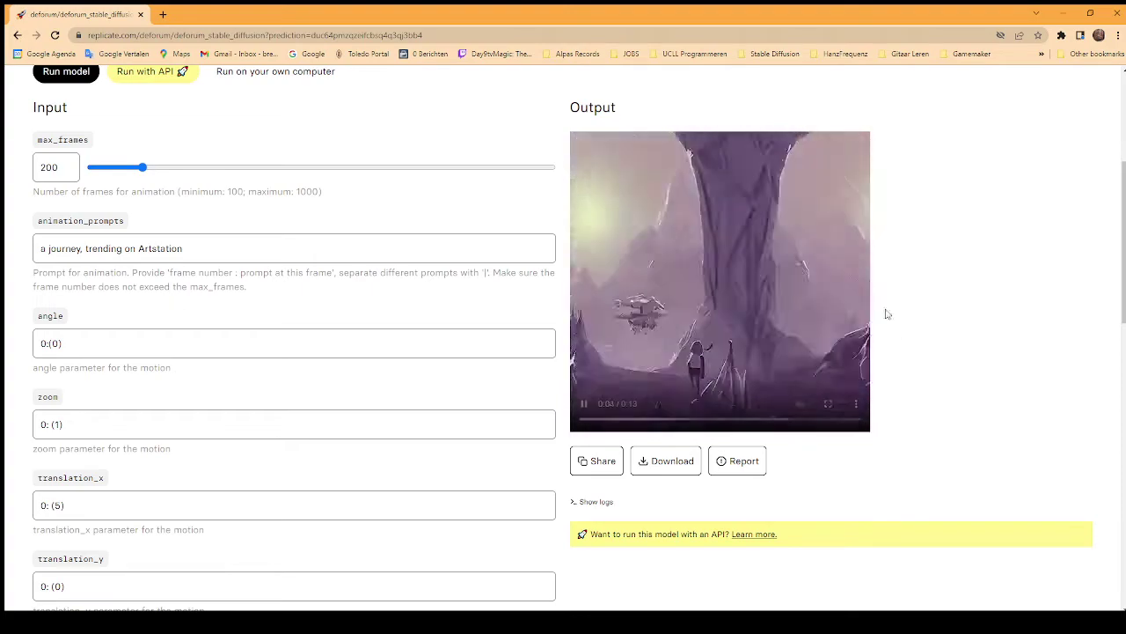
pyautogui.scroll(3, 426, 378)
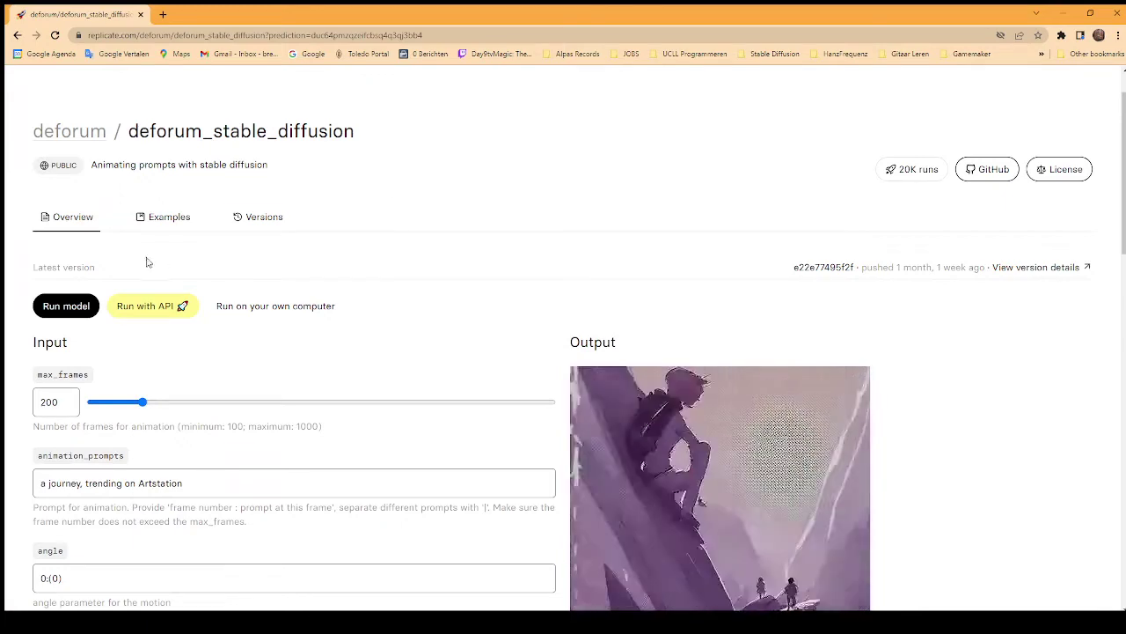
# Step: Open the earlier 'a dark desert by Ed Mell' prediction from the recent predictions list
pyautogui.scroll(1, 835, 243)
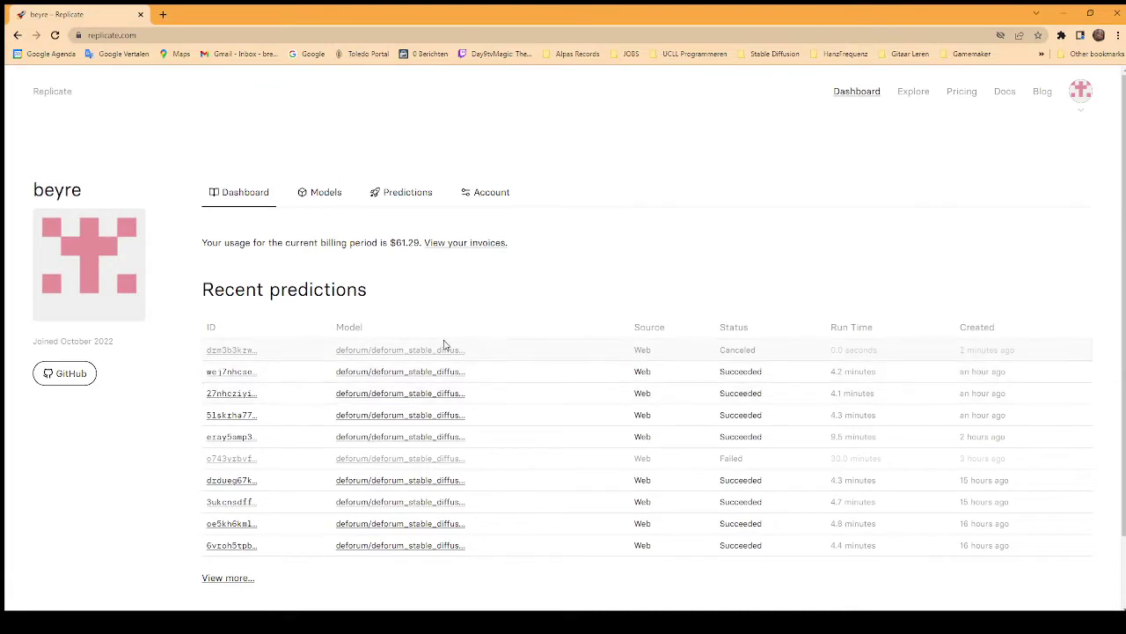
pyautogui.click(211, 396)
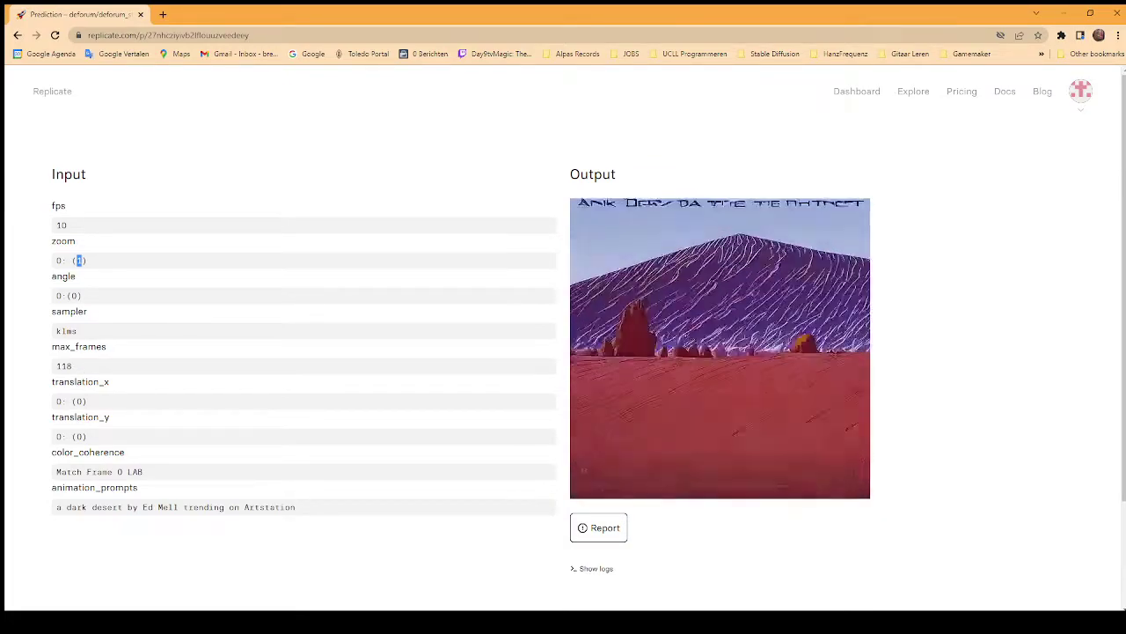
# Step: Return to recent predictions and review the unnatural cactus forest prediction's prompt and 127-frame settings
pyautogui.click(17, 35)
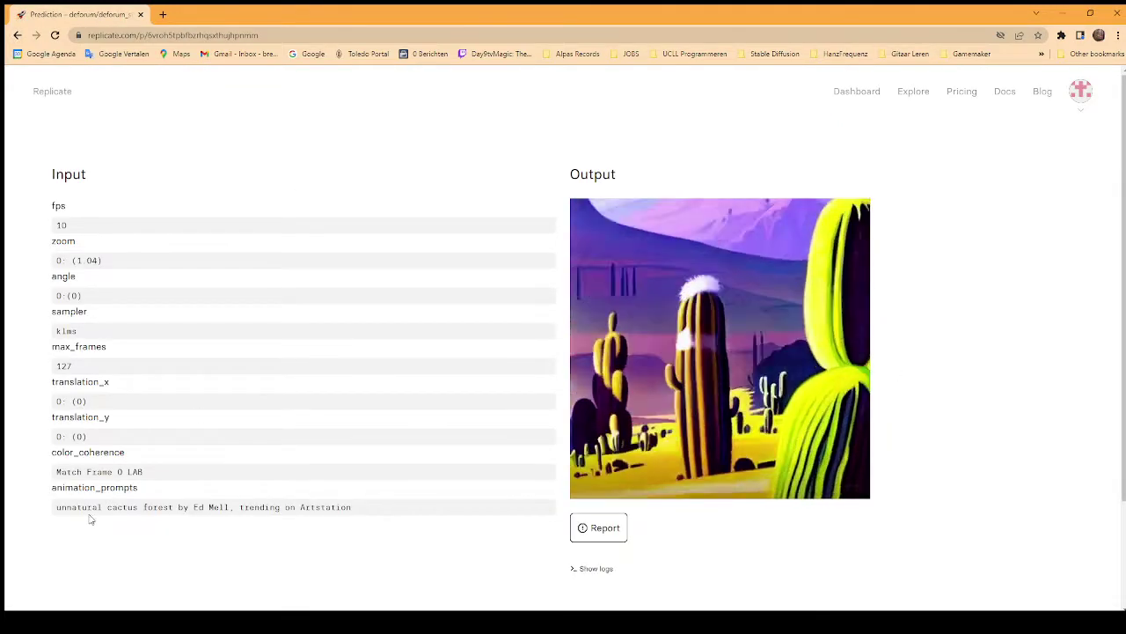
pyautogui.moveTo(55, 507); pyautogui.dragTo(193, 513)
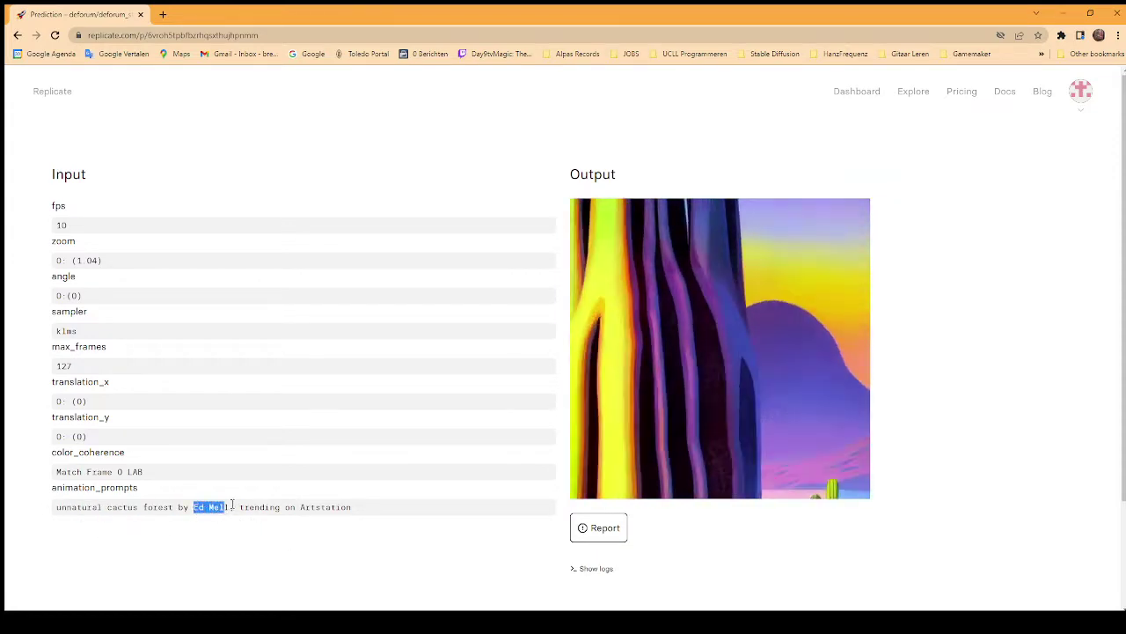
pyautogui.click(369, 519)
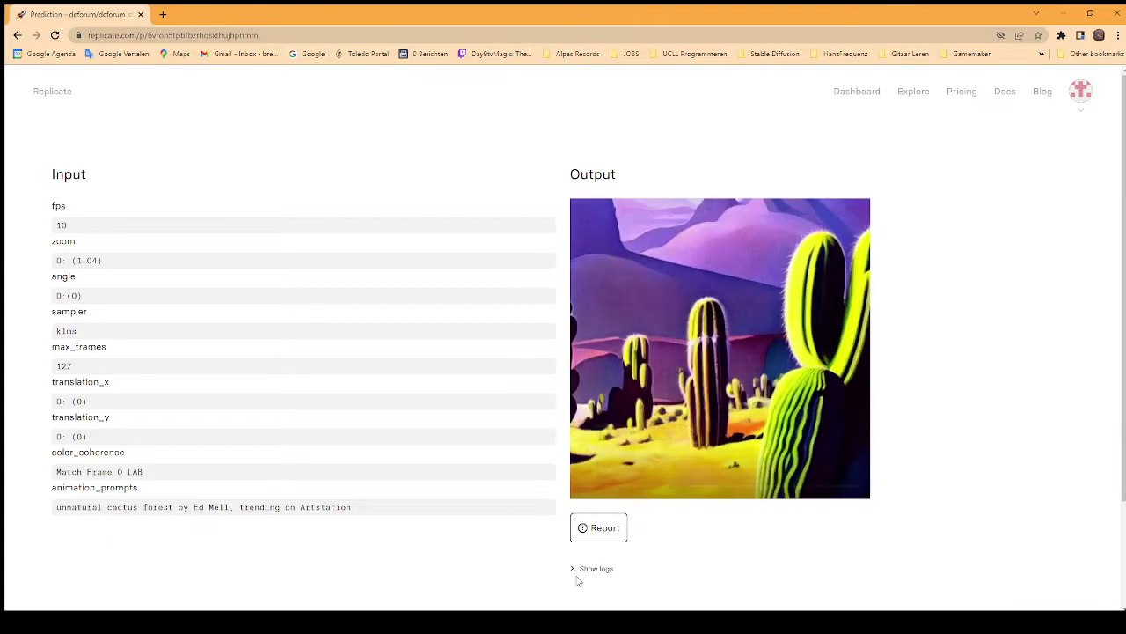
pyautogui.scroll(-1, 471, 392)
pyautogui.scroll(-1, 367, 390)
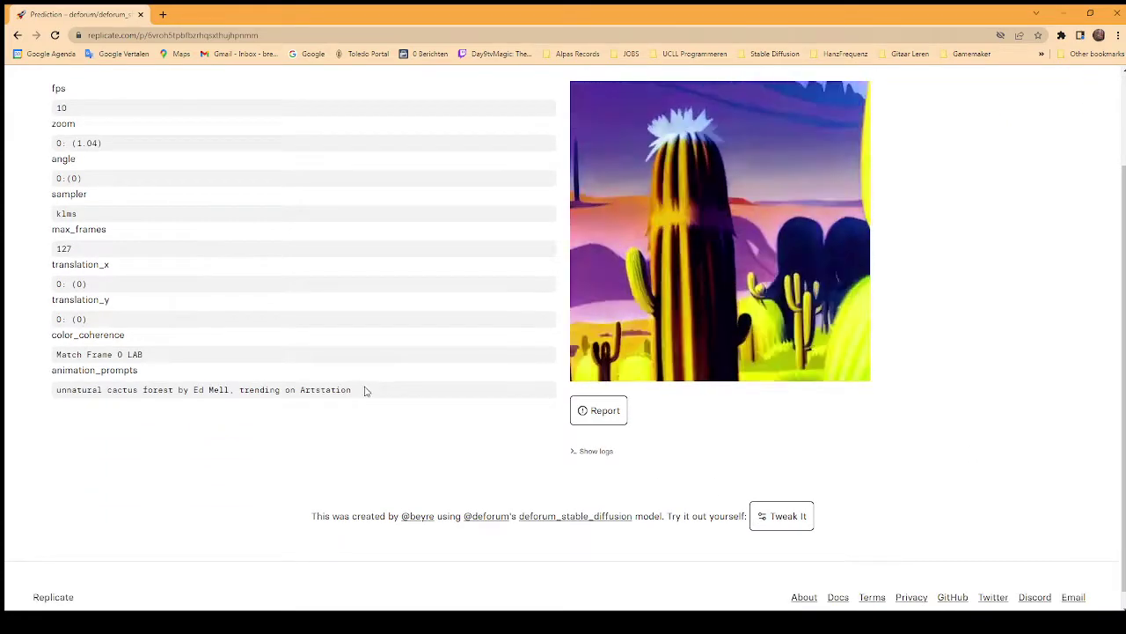
pyautogui.scroll(2, 360, 371)
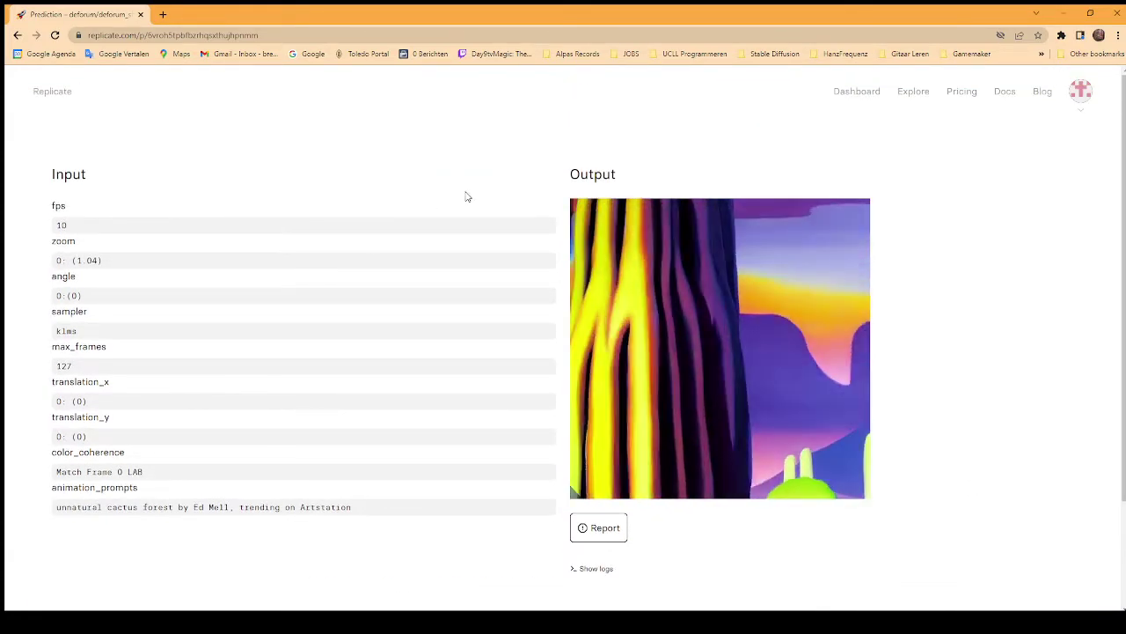